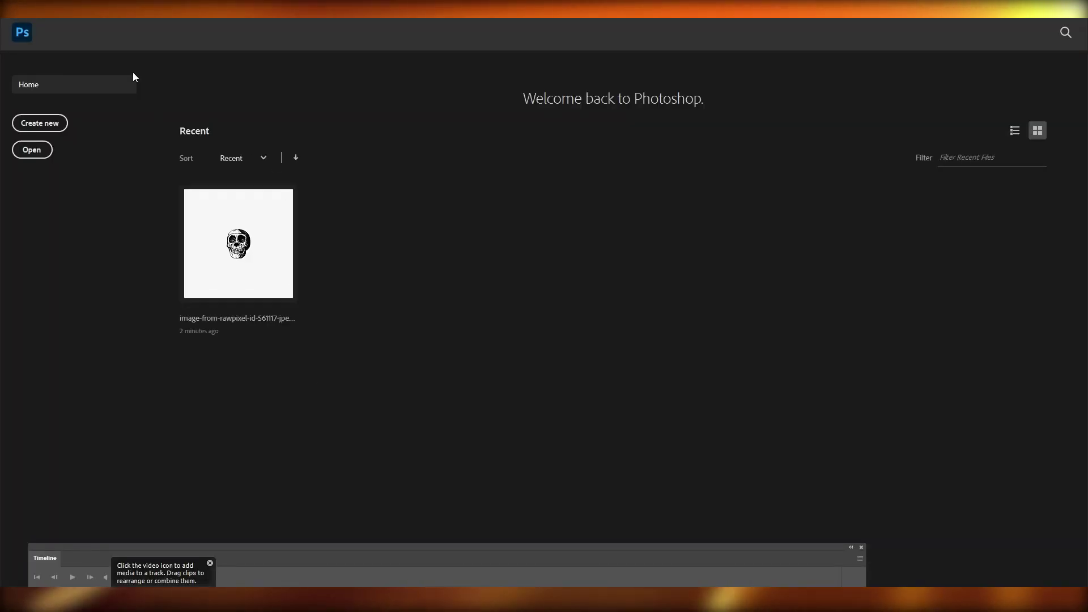
- Open the recent skull image from Home and collapse the Timeline panel to enlarge the canvas
{"action": "left_click", "coordinate": [242, 263]}
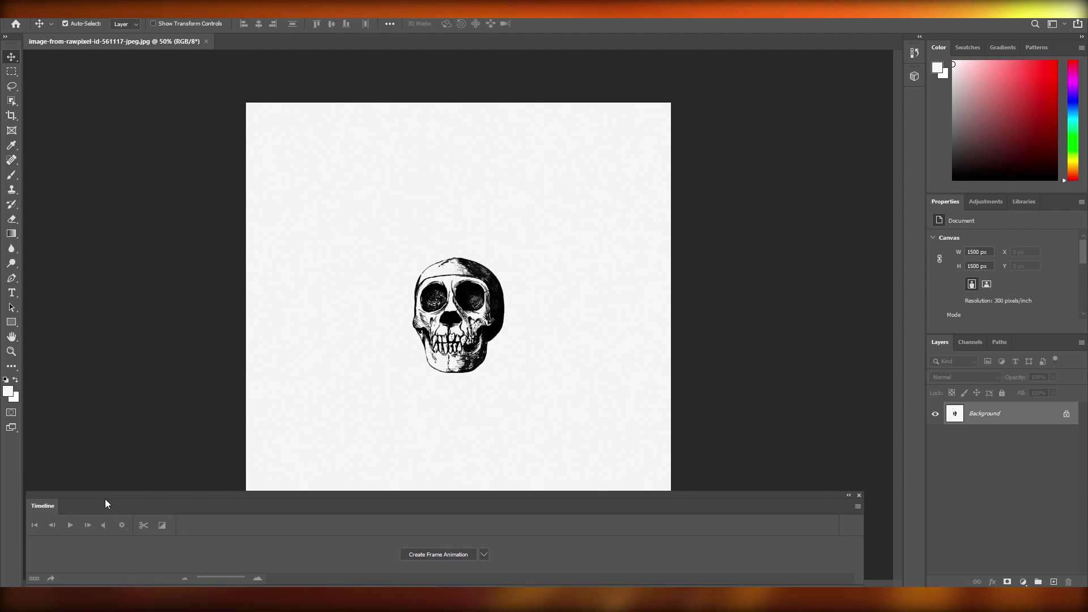
{"action": "left_click_drag", "start_coordinate": [104, 499], "coordinate": [102, 496]}
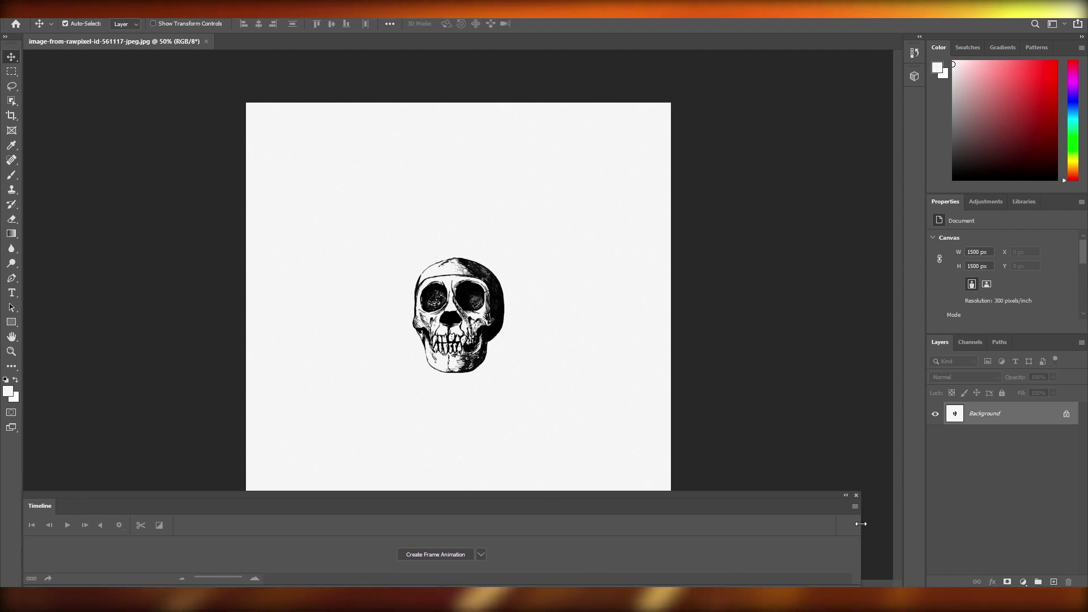
{"action": "left_click_drag", "start_coordinate": [861, 524], "coordinate": [902, 524]}
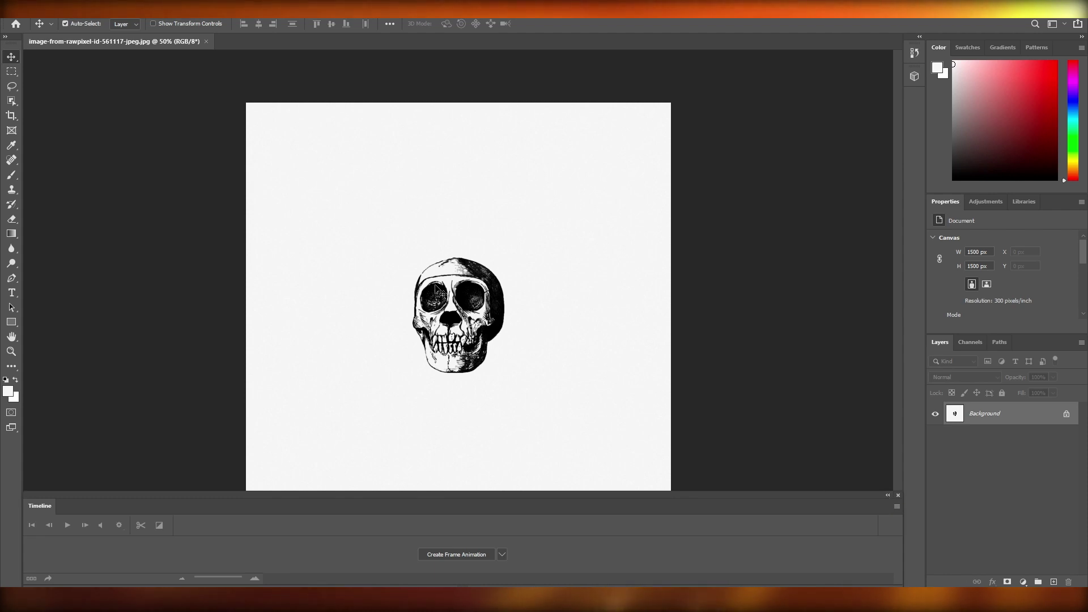
{"action": "left_click_drag", "start_coordinate": [454, 494], "coordinate": [451, 567]}
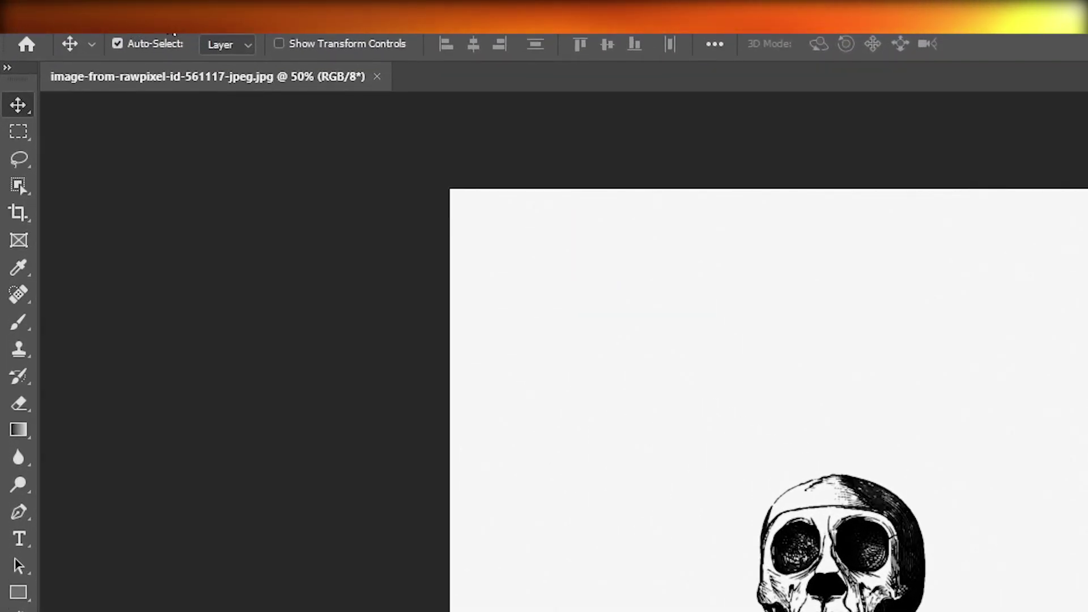
- Duplicate the Background layer as Background copy via Layer > Duplicate Layer
{"action": "left_click", "coordinate": [175, 31]}
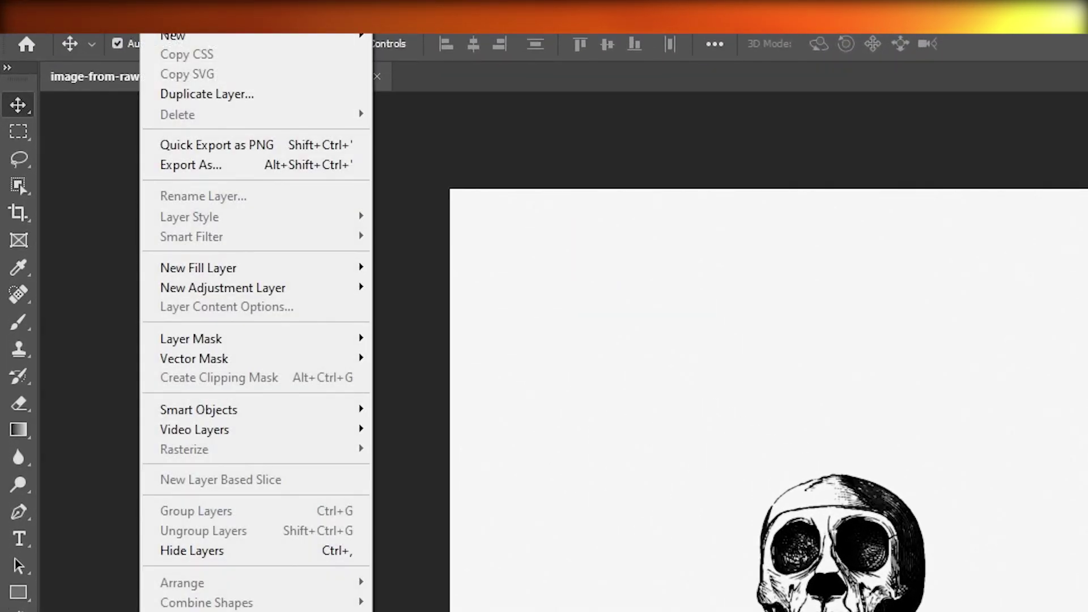
{"action": "left_click", "coordinate": [193, 98]}
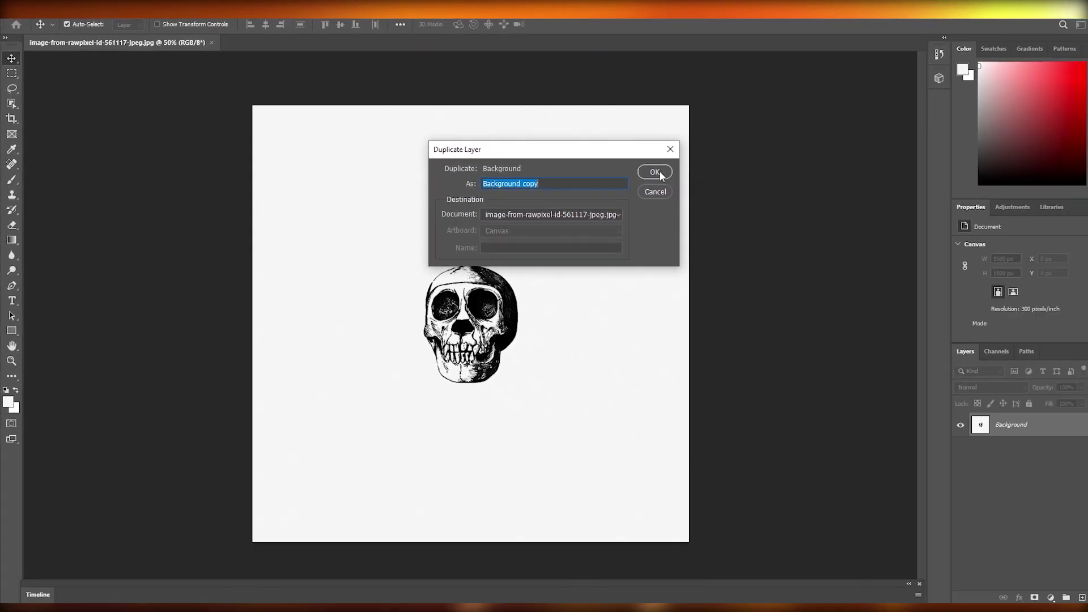
{"action": "left_click", "coordinate": [660, 173]}
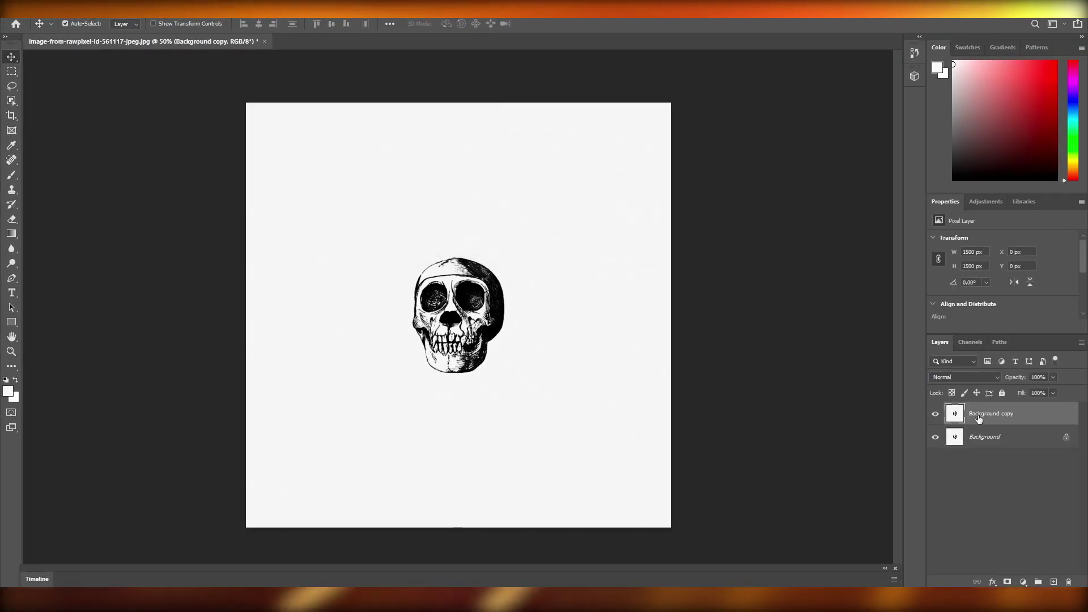
- Unlock the original into Layer 0 and stack it above Background copy, leaving Background copy selected
{"action": "left_click", "coordinate": [987, 441]}
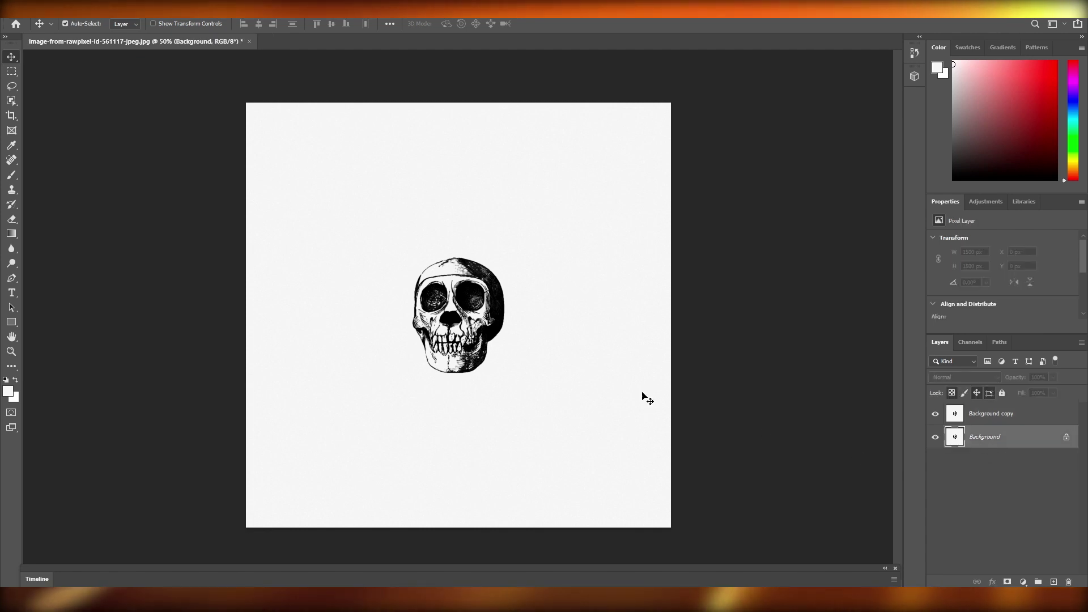
{"action": "key", "text": "alt+l"}
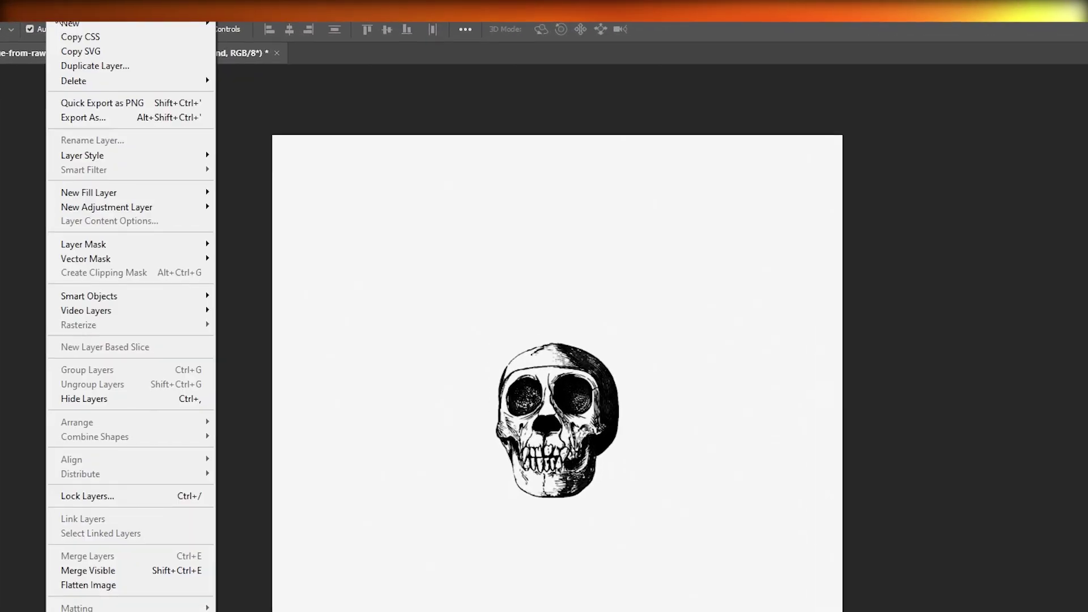
{"action": "left_click", "coordinate": [56, 22]}
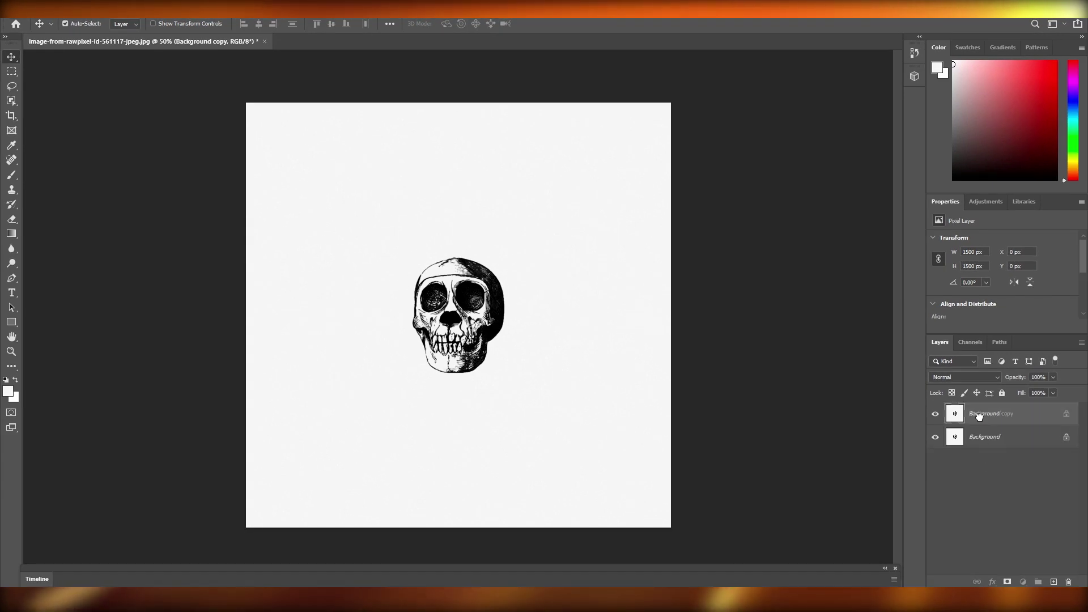
{"action": "left_click_drag", "start_coordinate": [978, 416], "coordinate": [988, 483]}
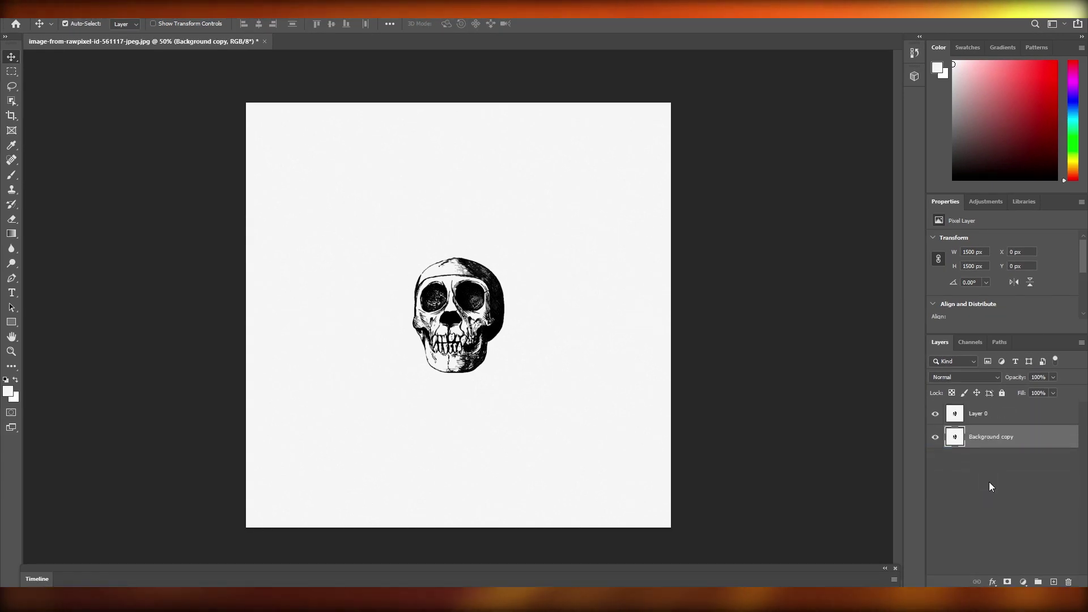
{"action": "left_click", "coordinate": [989, 437]}
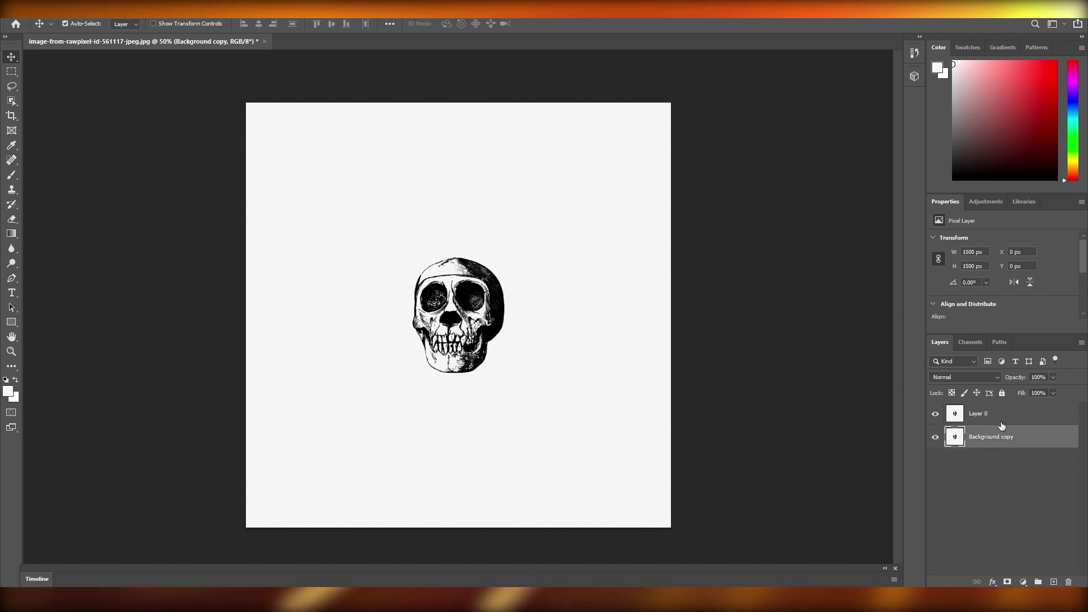
{"action": "left_click", "coordinate": [997, 458]}
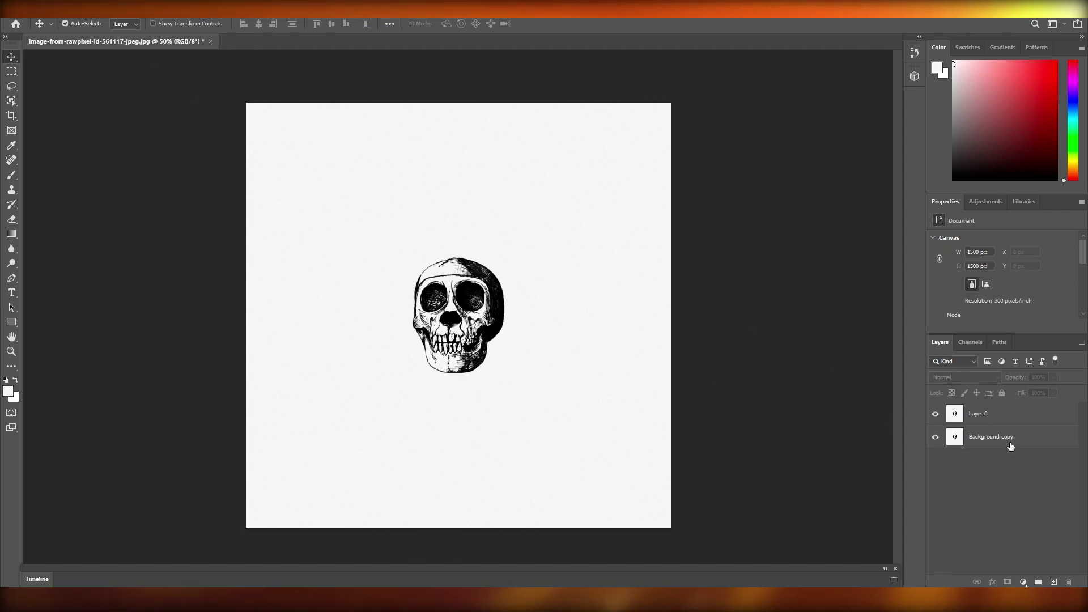
{"action": "left_click", "coordinate": [993, 436]}
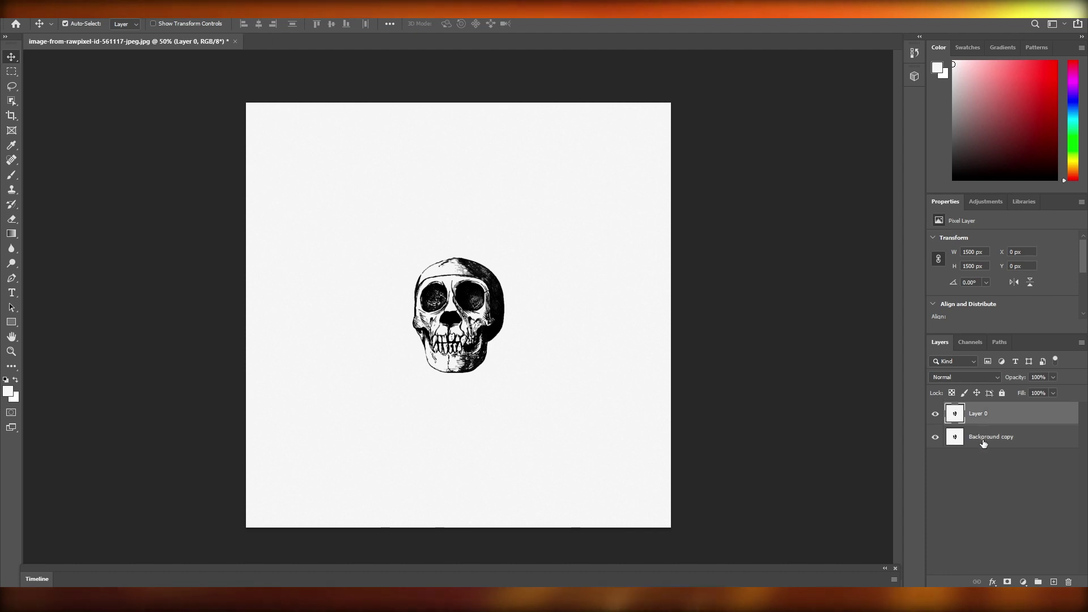
- Choose Filter > Pixelate > Mosaic for the Background copy layer
{"action": "key", "text": "alt+l"}
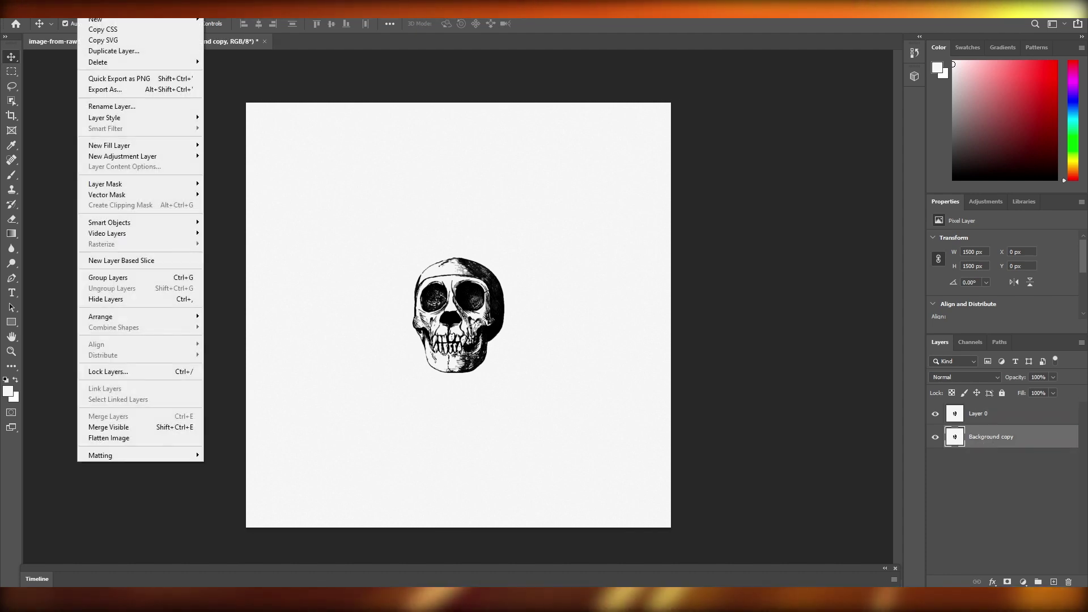
{"action": "key", "text": "Escape"}
{"action": "key", "text": "alt+t"}
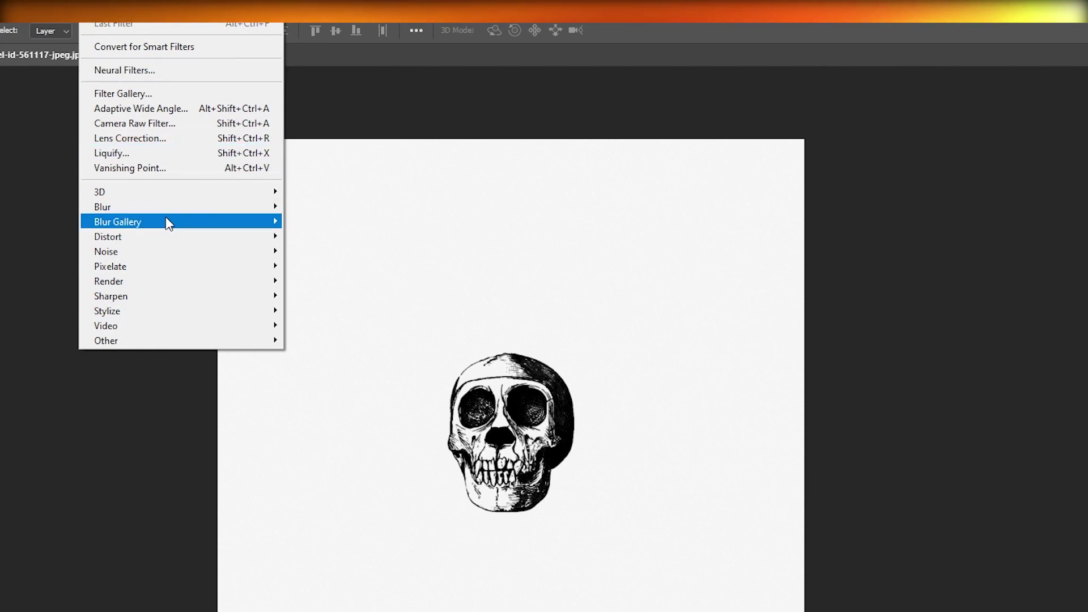
{"action": "mouse_move", "coordinate": [169, 190]}
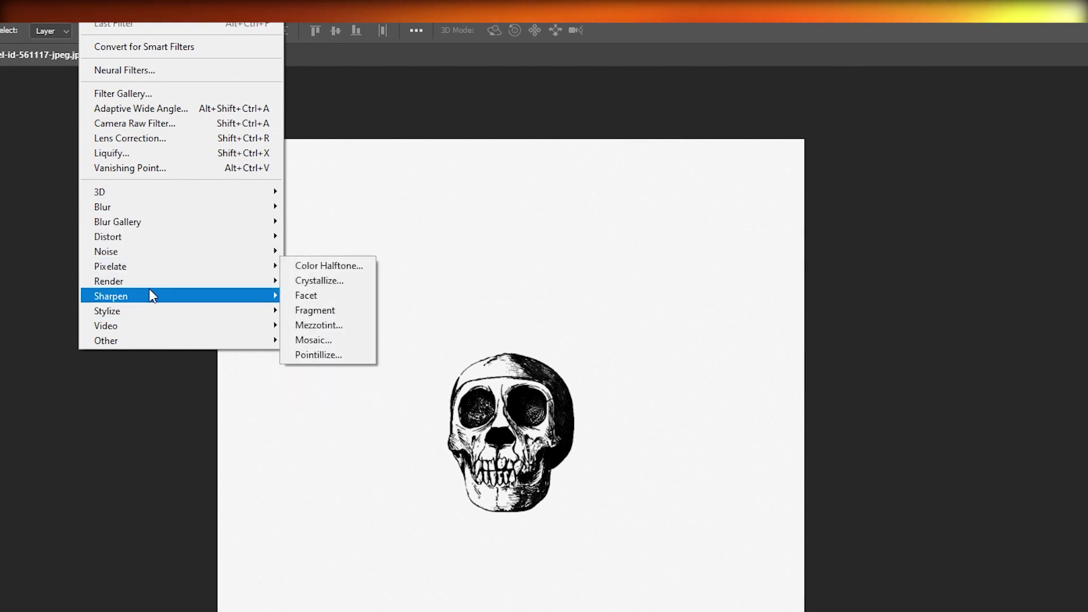
{"action": "mouse_move", "coordinate": [127, 272]}
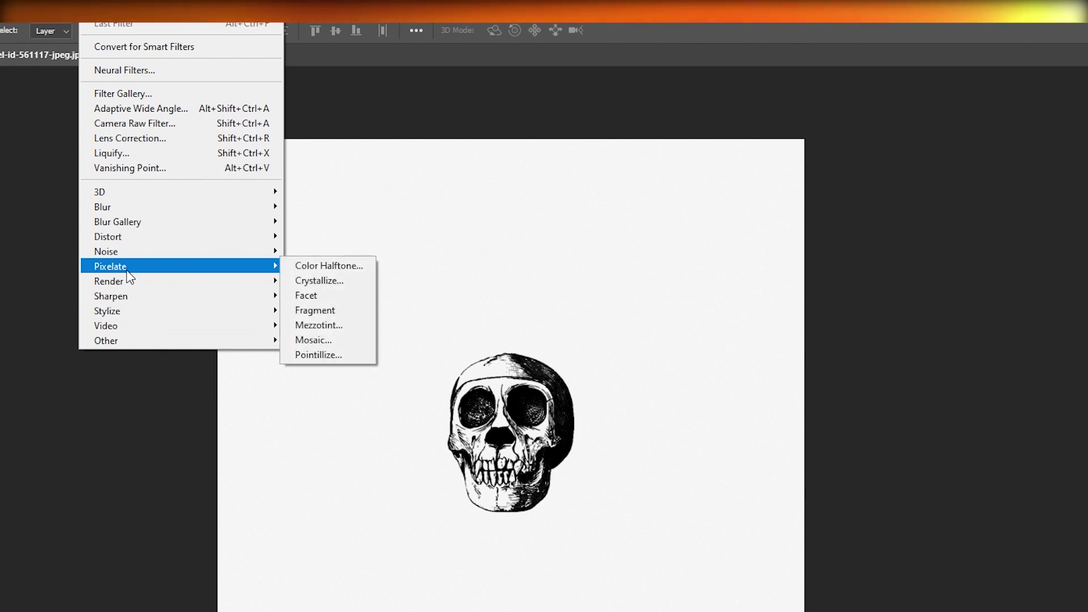
{"action": "left_click", "coordinate": [333, 340]}
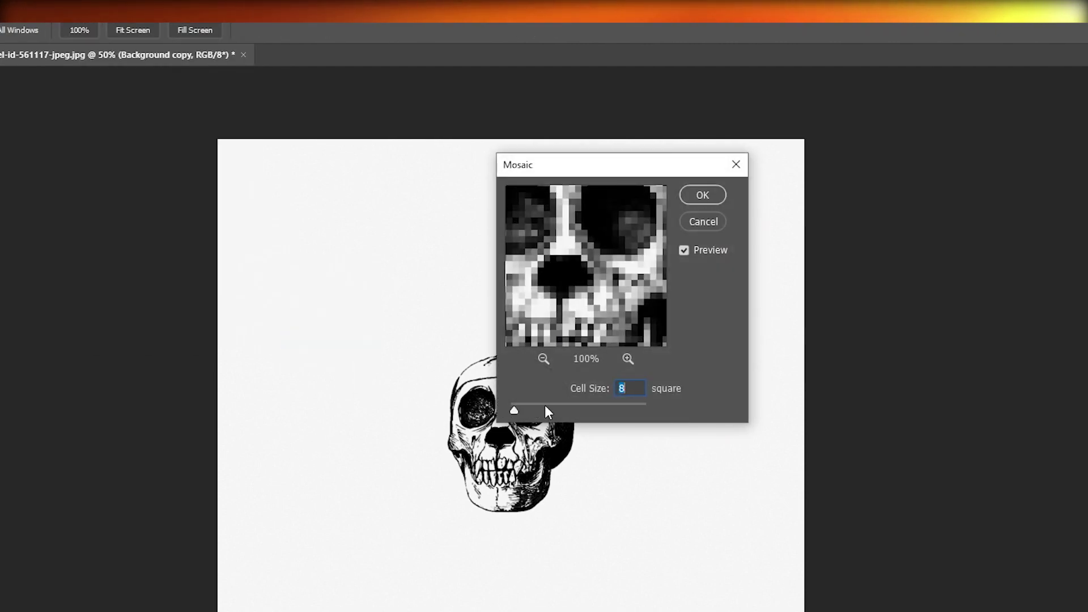
- Zoom the preview to show the whole skull and apply Mosaic at cell size 8
{"action": "left_click", "coordinate": [633, 389]}
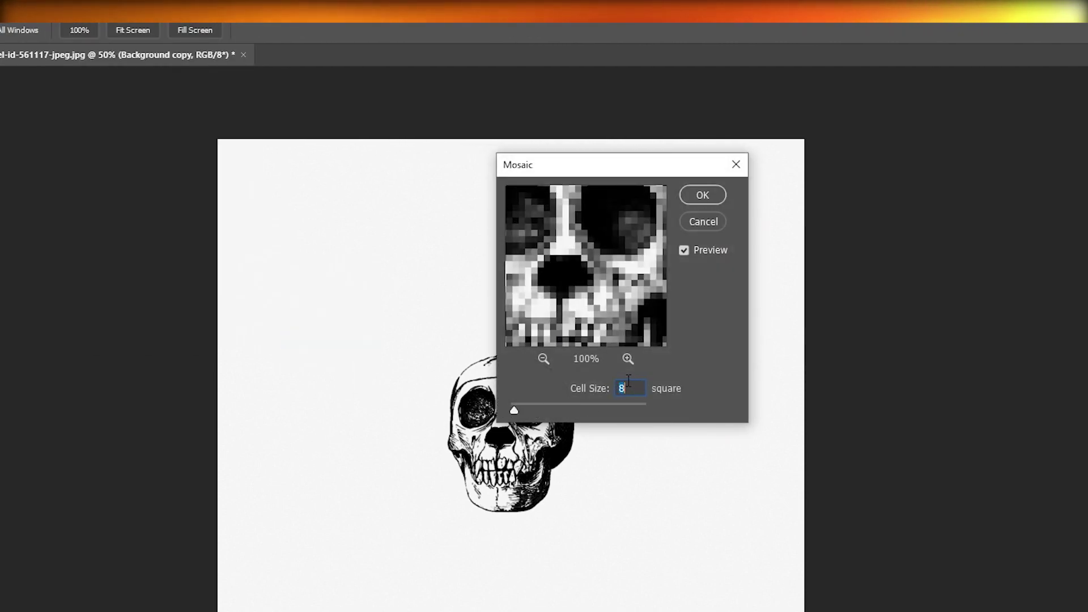
{"action": "left_click", "coordinate": [545, 358]}
{"action": "left_click", "coordinate": [546, 358]}
{"action": "left_click", "coordinate": [545, 358]}
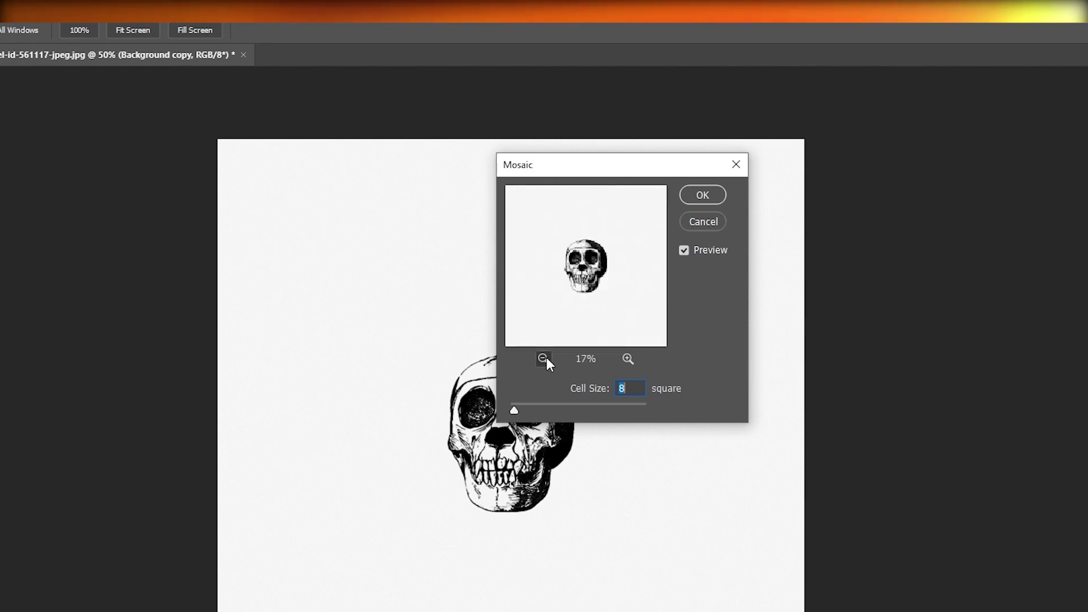
{"action": "left_click", "coordinate": [546, 358]}
{"action": "left_click", "coordinate": [626, 360]}
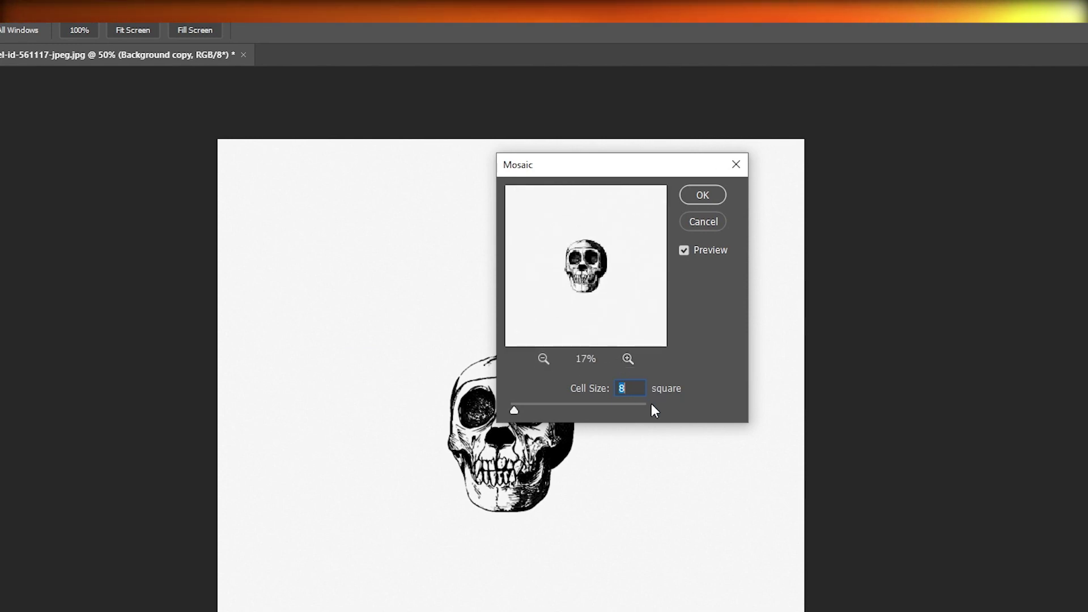
{"action": "left_click", "coordinate": [630, 389]}
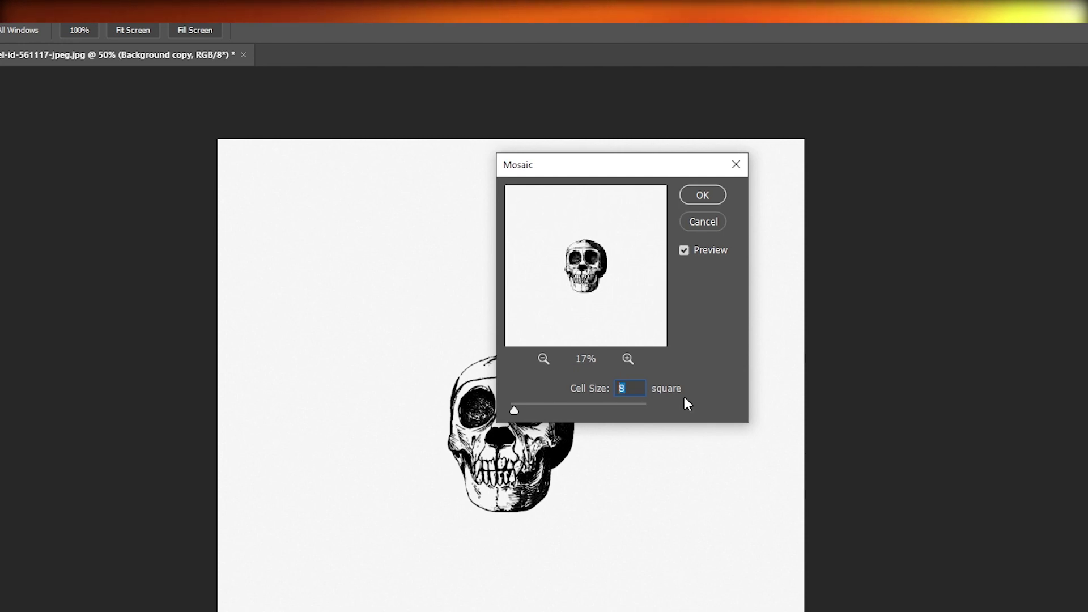
{"action": "key", "text": "Return"}
{"action": "key", "text": "v"}
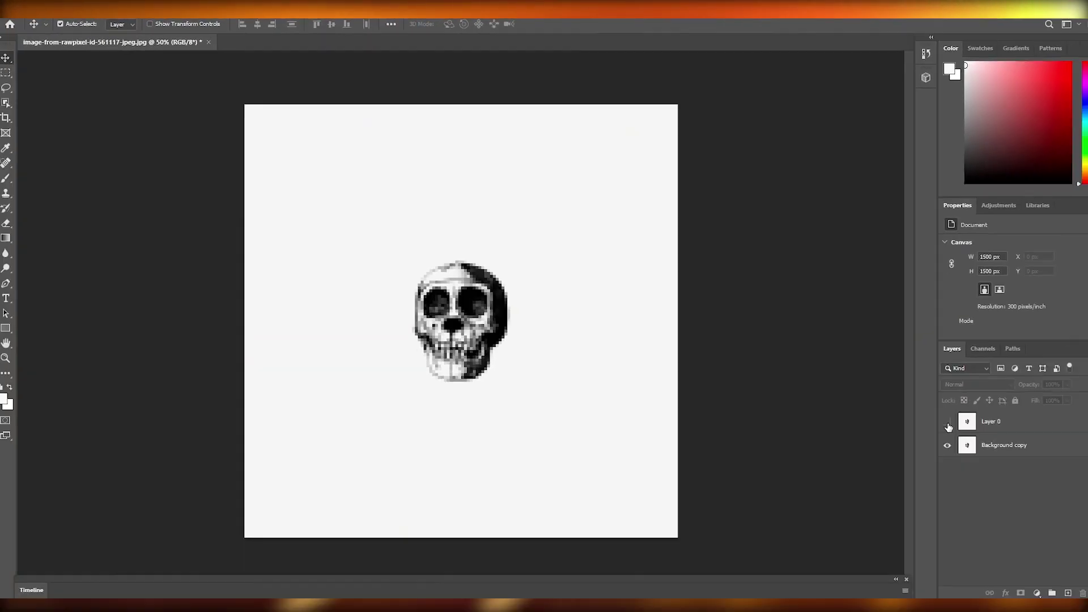
- Compare the sharp and mosaic skulls, leave Layer 0 and Background copy visible, and reopen the Timeline
{"action": "left_click", "coordinate": [1038, 484]}
{"action": "left_click", "coordinate": [935, 414]}
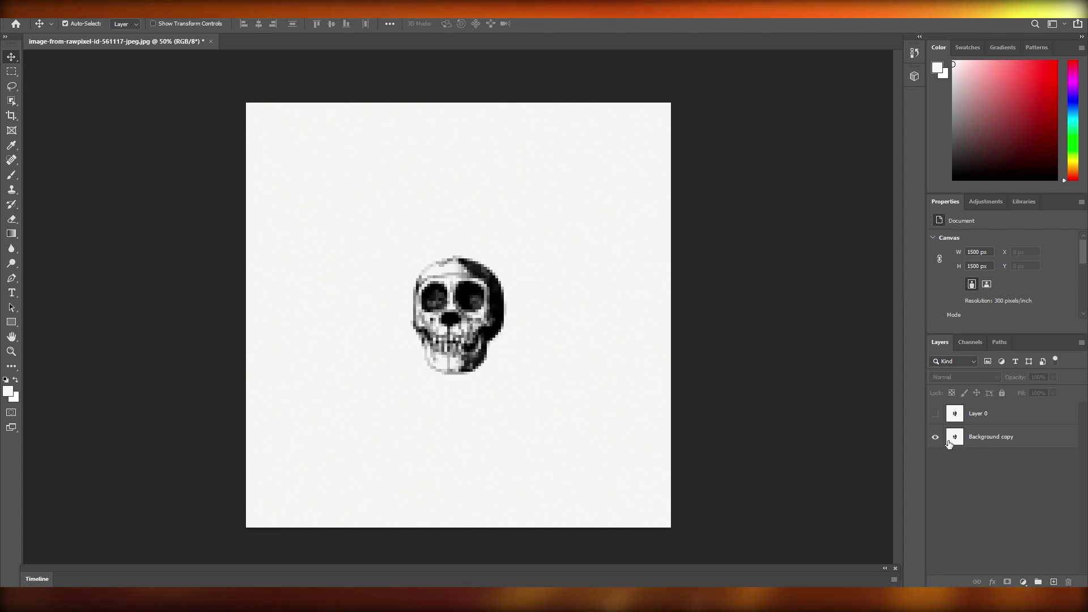
{"action": "left_click", "coordinate": [935, 414]}
{"action": "left_click", "coordinate": [936, 439]}
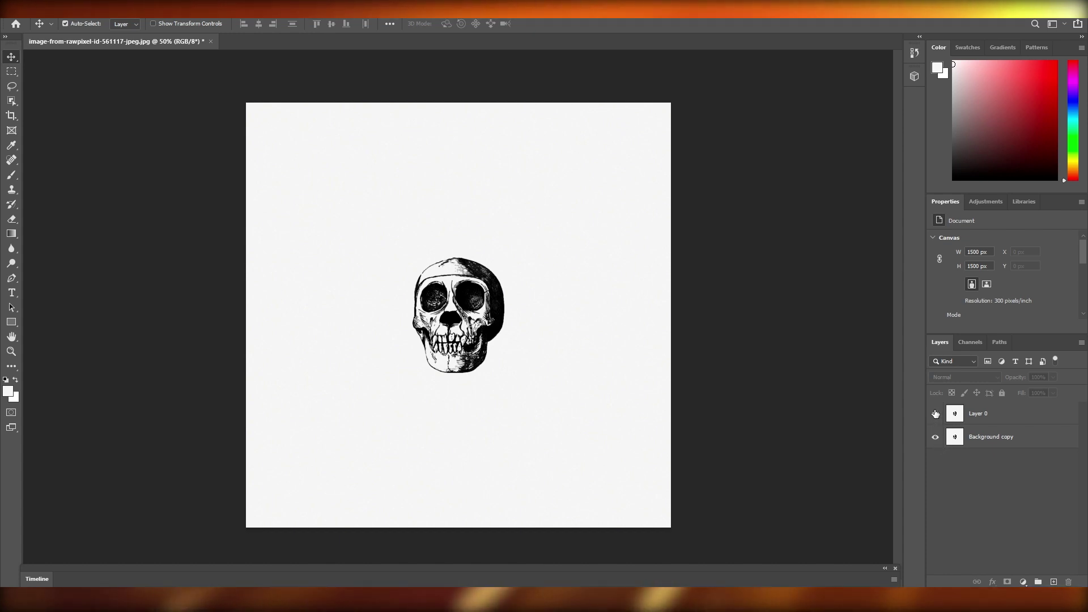
{"action": "left_click", "coordinate": [936, 415]}
{"action": "left_click", "coordinate": [936, 416]}
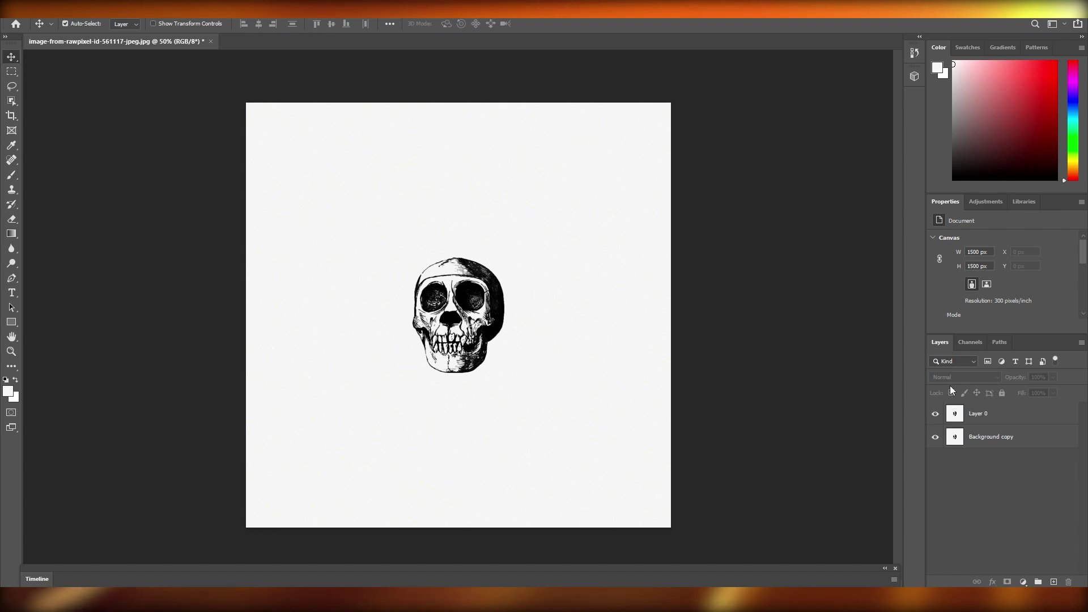
{"action": "left_click", "coordinate": [400, 569]}
{"action": "left_click_drag", "start_coordinate": [391, 467], "coordinate": [399, 494]}
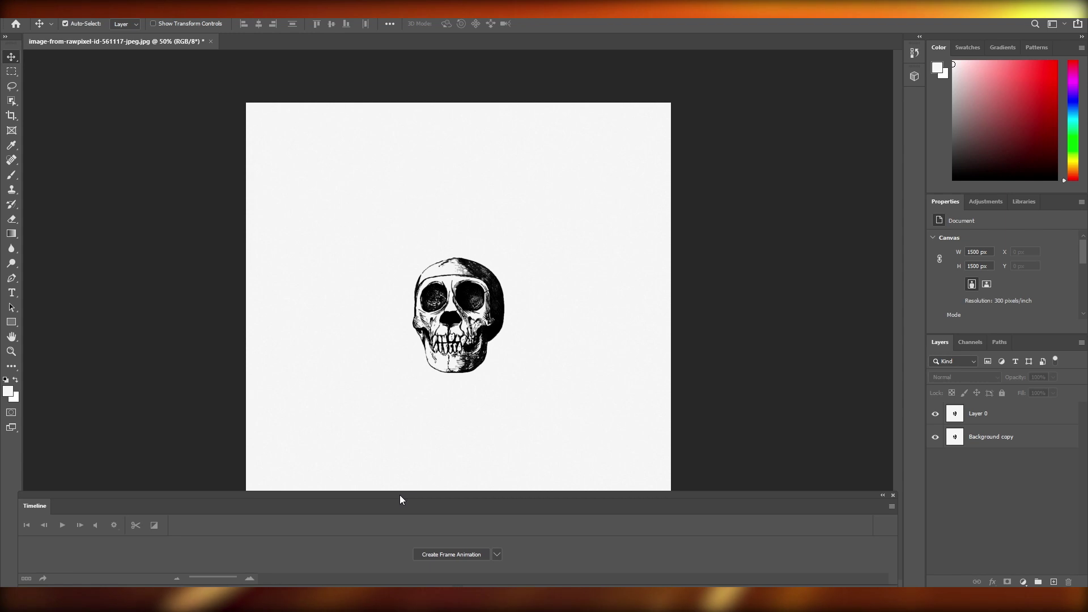
- Show the Timeline via the Window menu and create a frame animation
{"action": "left_click", "coordinate": [893, 495]}
{"action": "key", "text": "alt+w"}
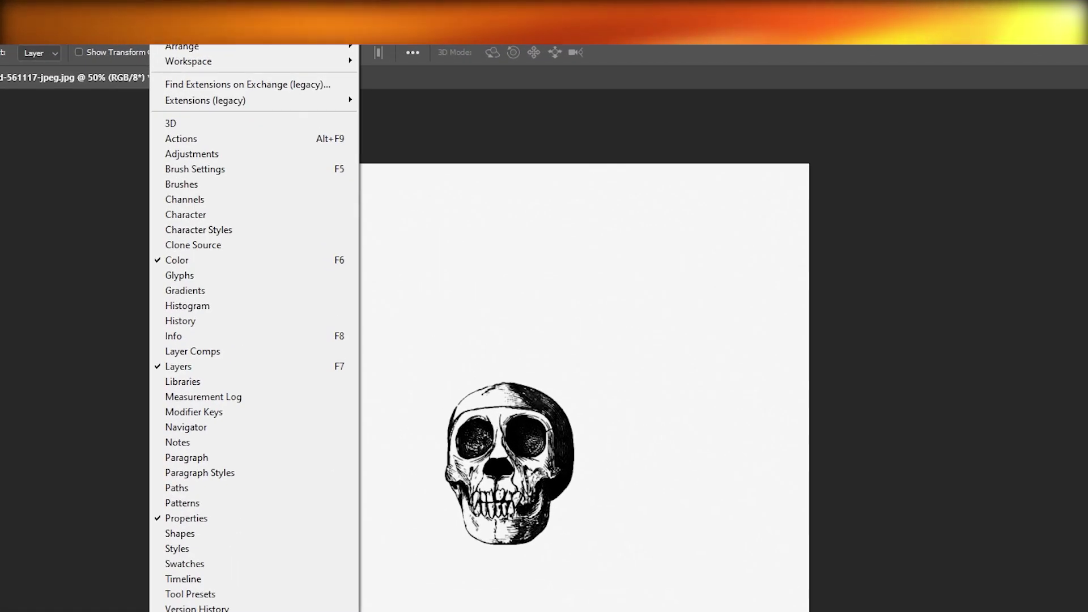
{"action": "left_click", "coordinate": [220, 581]}
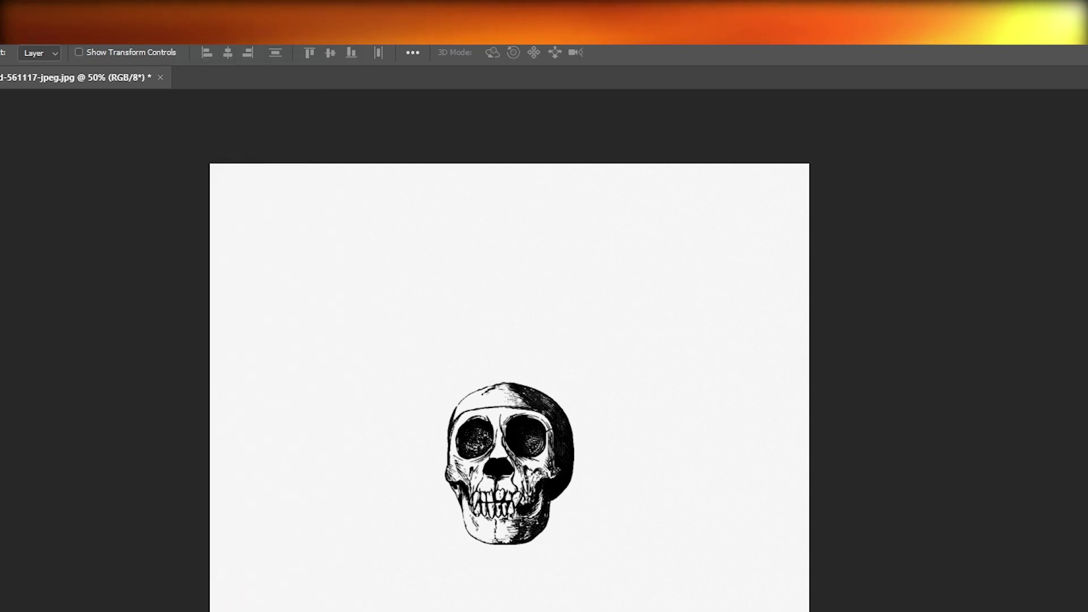
{"action": "left_click", "coordinate": [562, 611]}
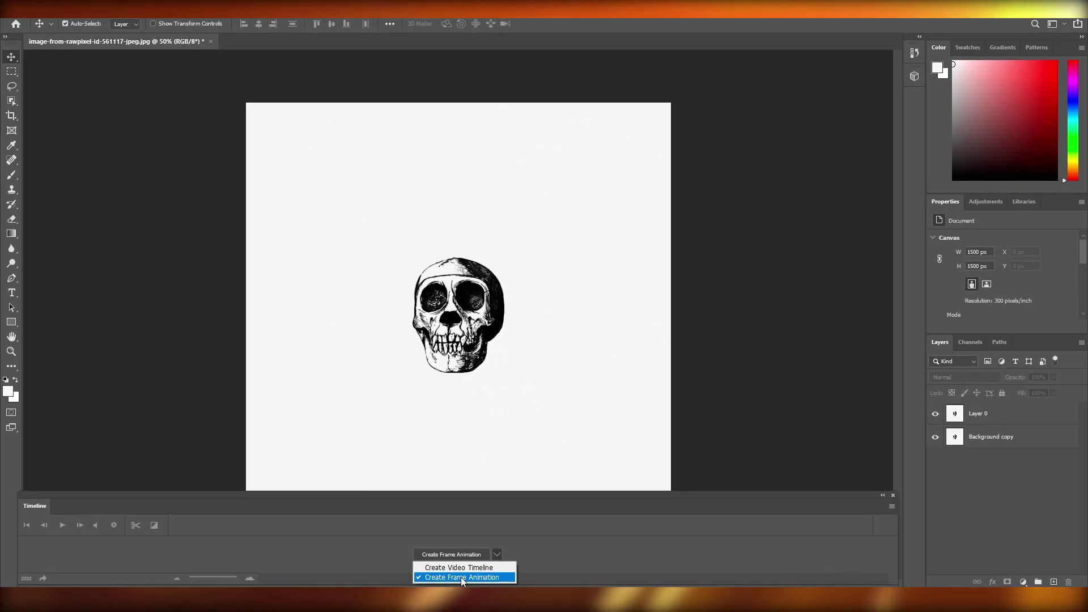
{"action": "left_click", "coordinate": [461, 577]}
{"action": "left_click", "coordinate": [454, 553]}
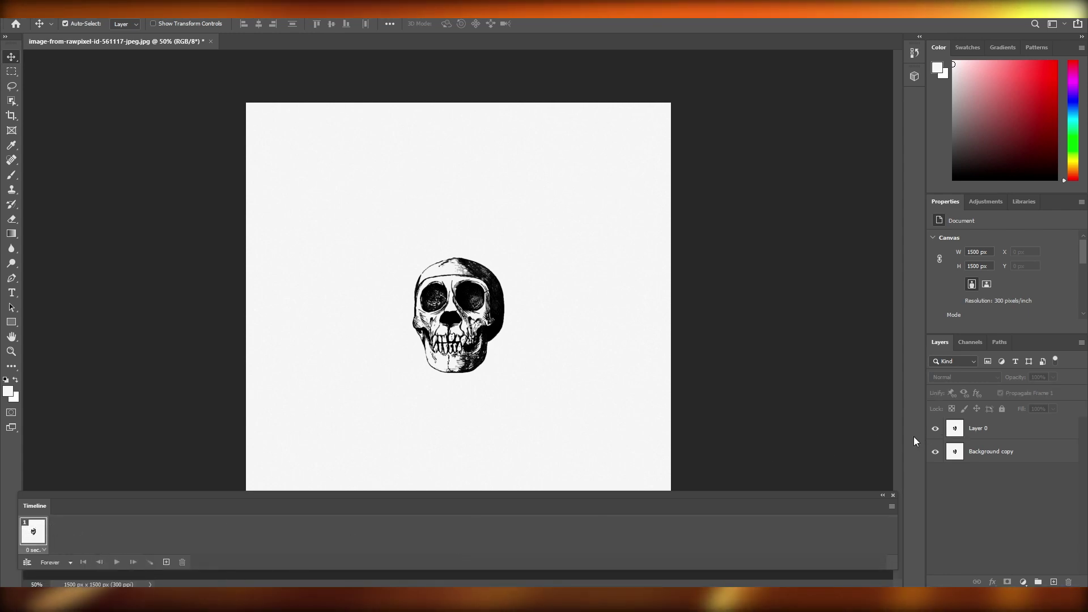
- Make frame 1 show the sharp skull and add frame 2 showing the mosaic skull, then preview
{"action": "left_click", "coordinate": [935, 451]}
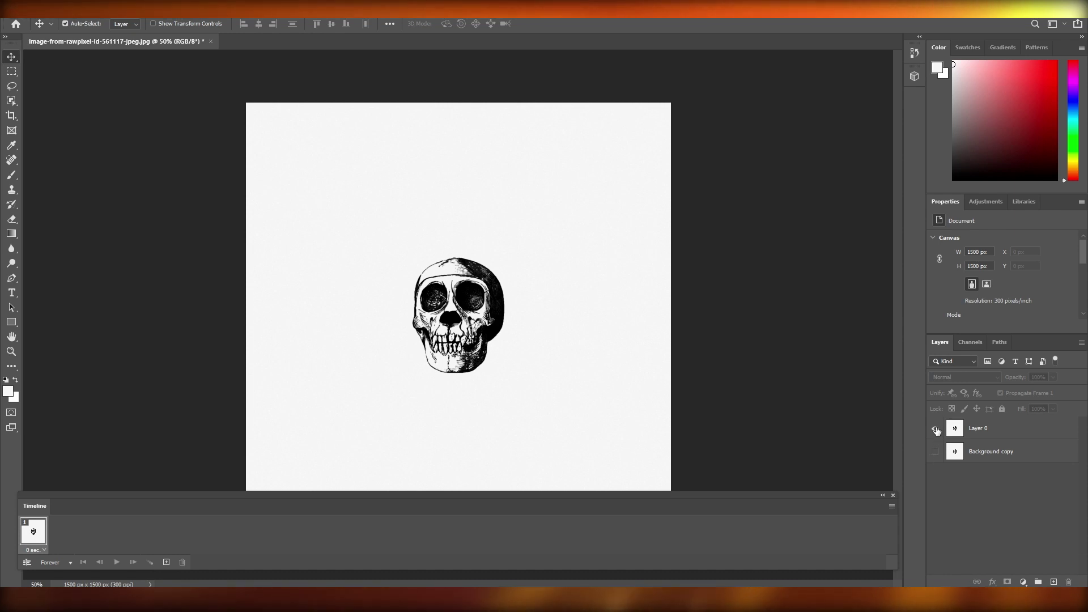
{"action": "left_click", "coordinate": [167, 563]}
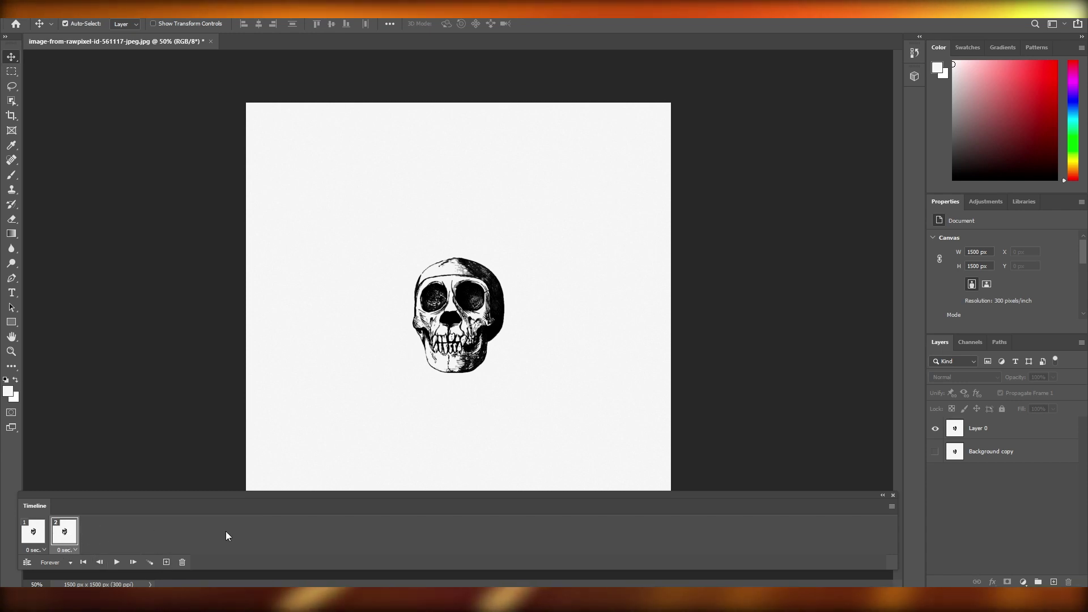
{"action": "left_click", "coordinate": [935, 428]}
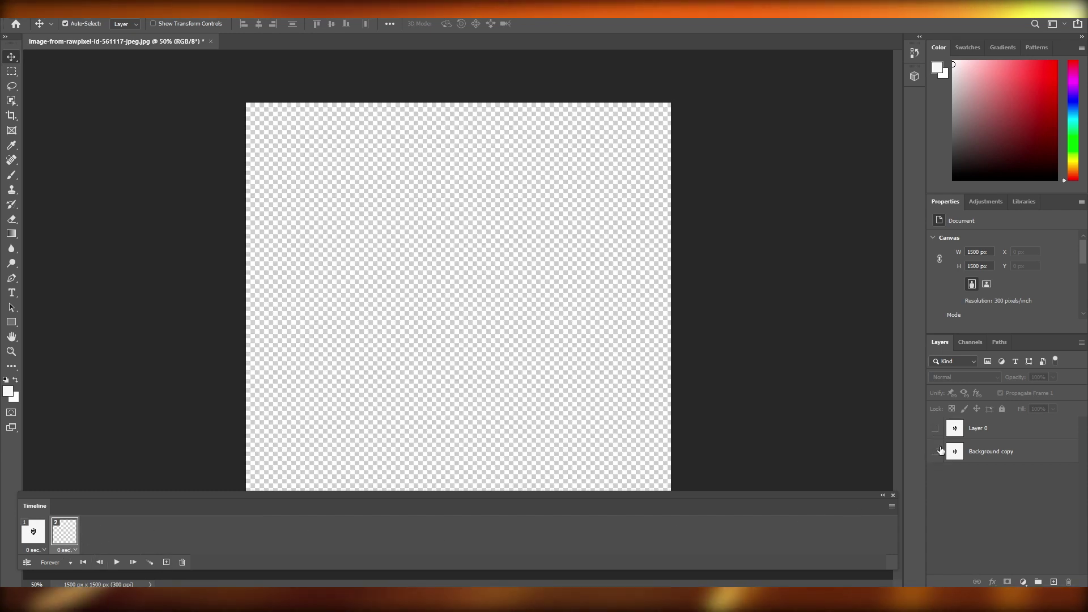
{"action": "left_click", "coordinate": [936, 452]}
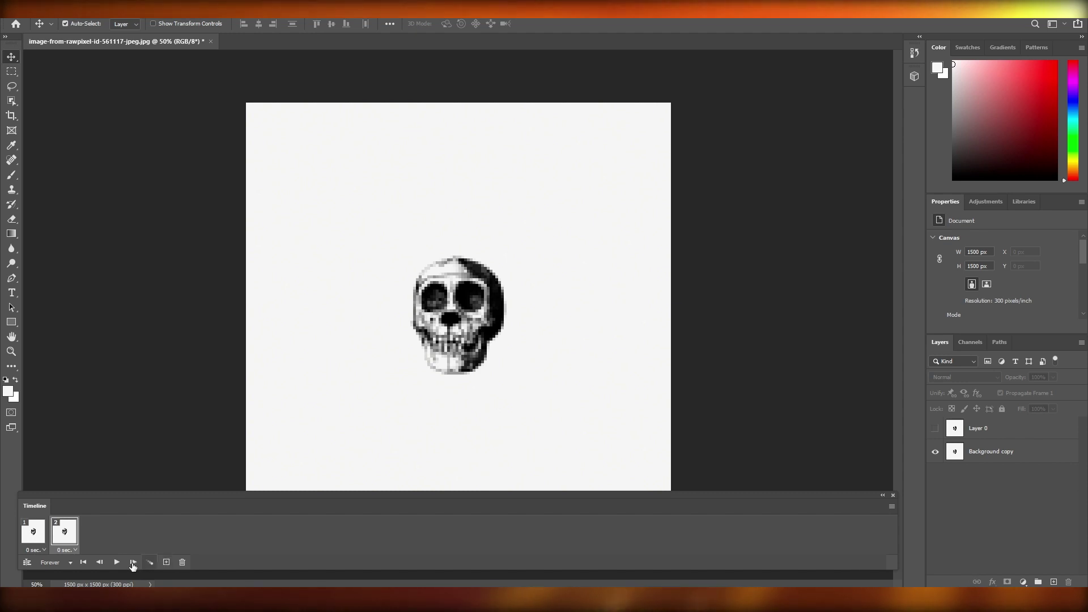
{"action": "left_click", "coordinate": [117, 562]}
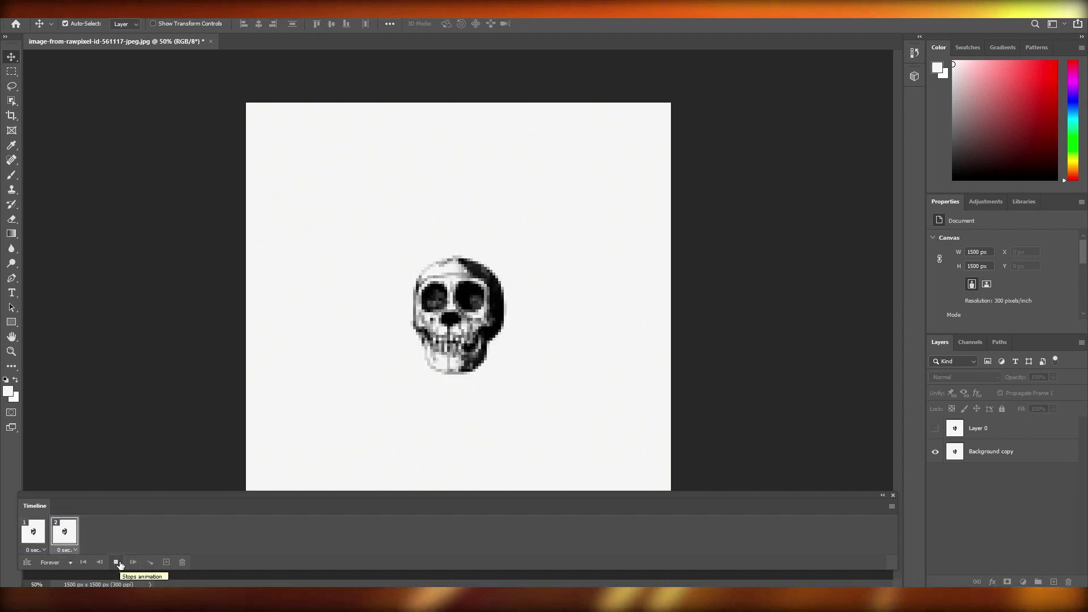
{"action": "left_click", "coordinate": [117, 562]}
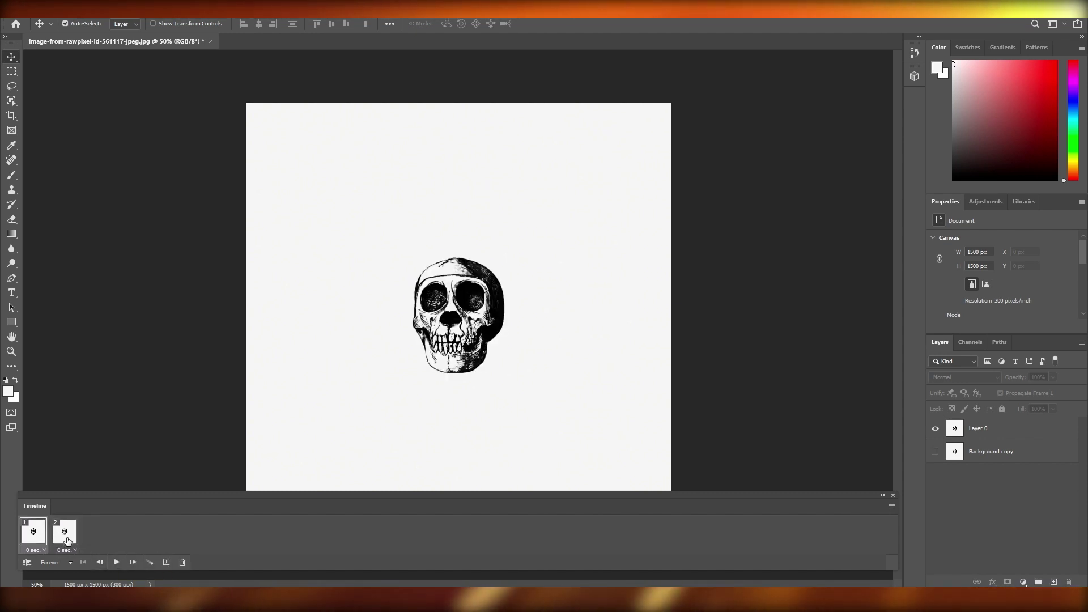
- Add a third frame, toggling Layer 0 and Background copy visibility between sharp and mosaic
{"action": "left_click", "coordinate": [102, 562]}
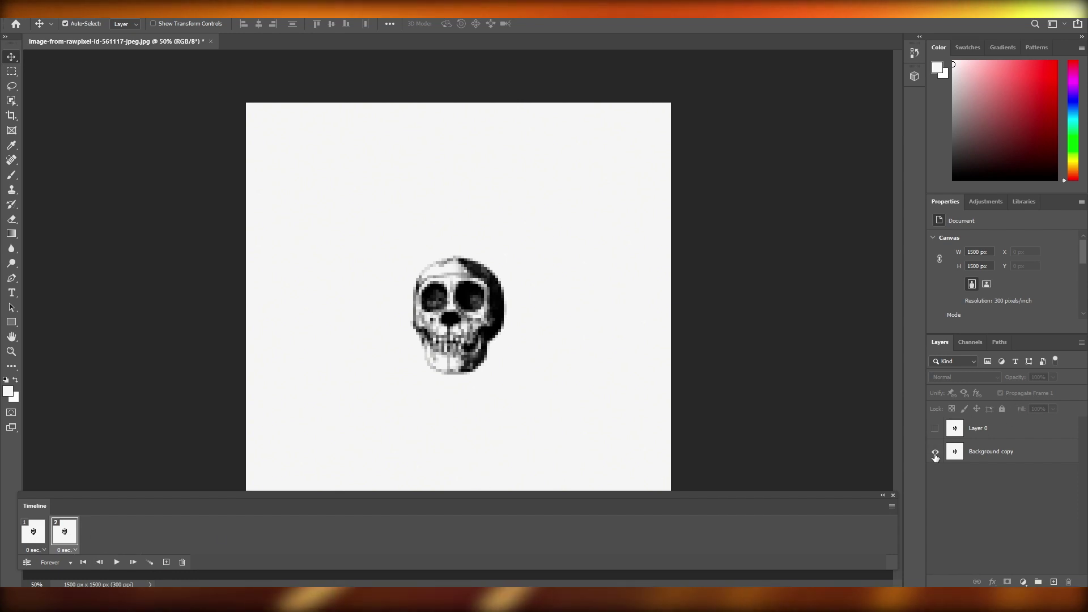
{"action": "left_click", "coordinate": [934, 428]}
{"action": "left_click", "coordinate": [936, 452]}
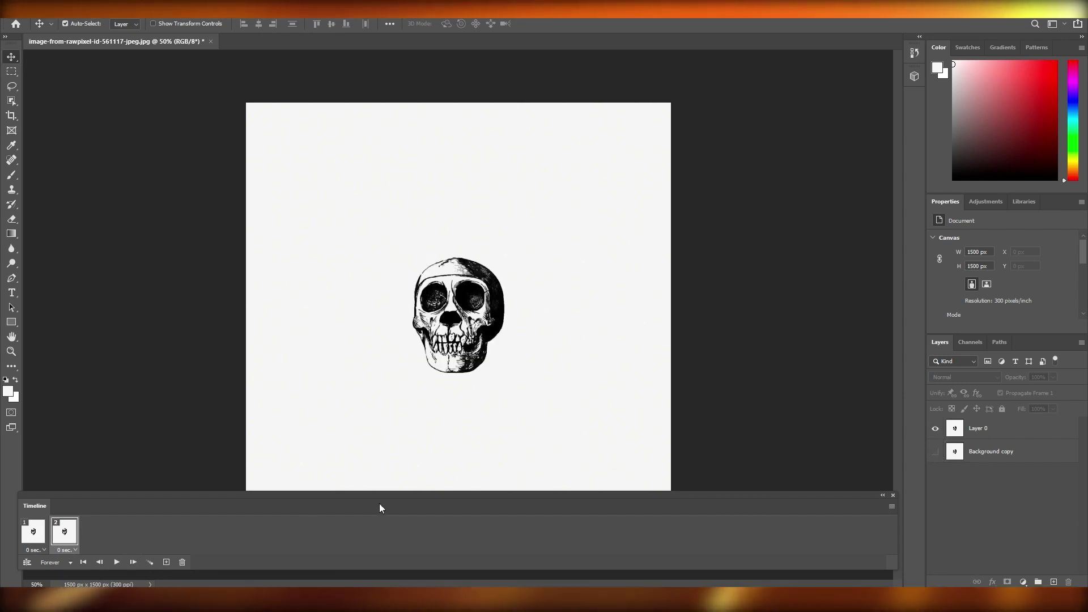
{"action": "left_click", "coordinate": [166, 562]}
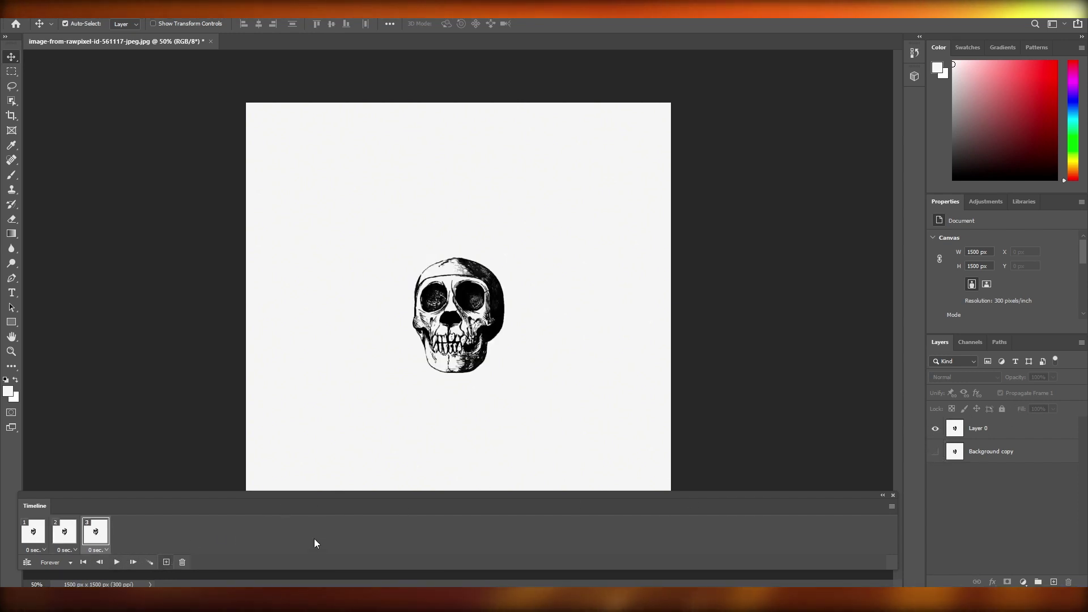
{"action": "left_click", "coordinate": [935, 452]}
{"action": "left_click", "coordinate": [936, 429]}
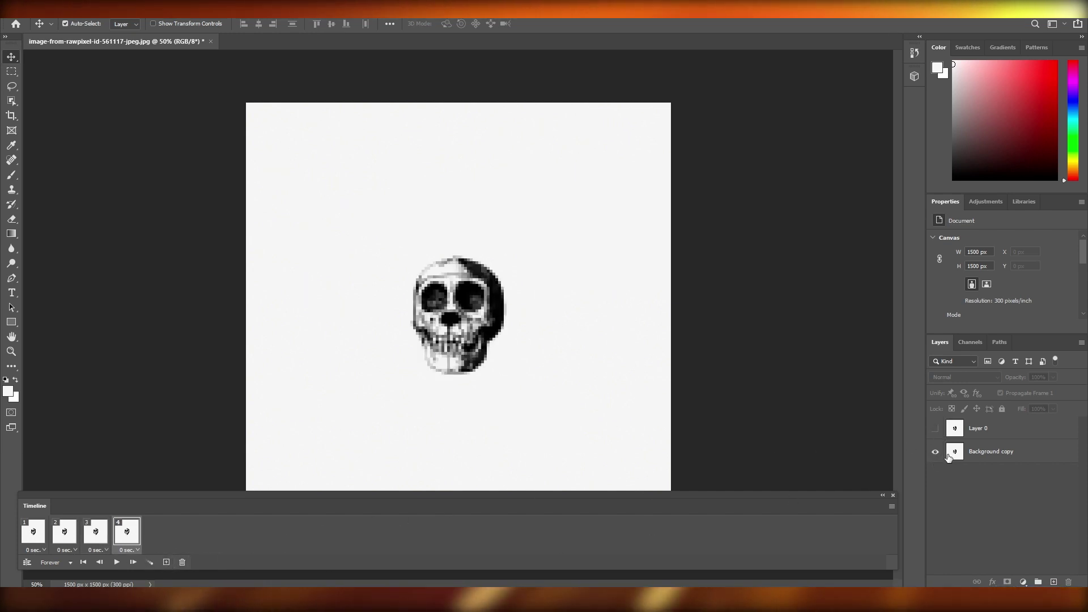
- Review frames 1–4, set one to the sharp skull, and add a sixth frame
{"action": "left_click", "coordinate": [24, 537]}
{"action": "left_click", "coordinate": [63, 537]}
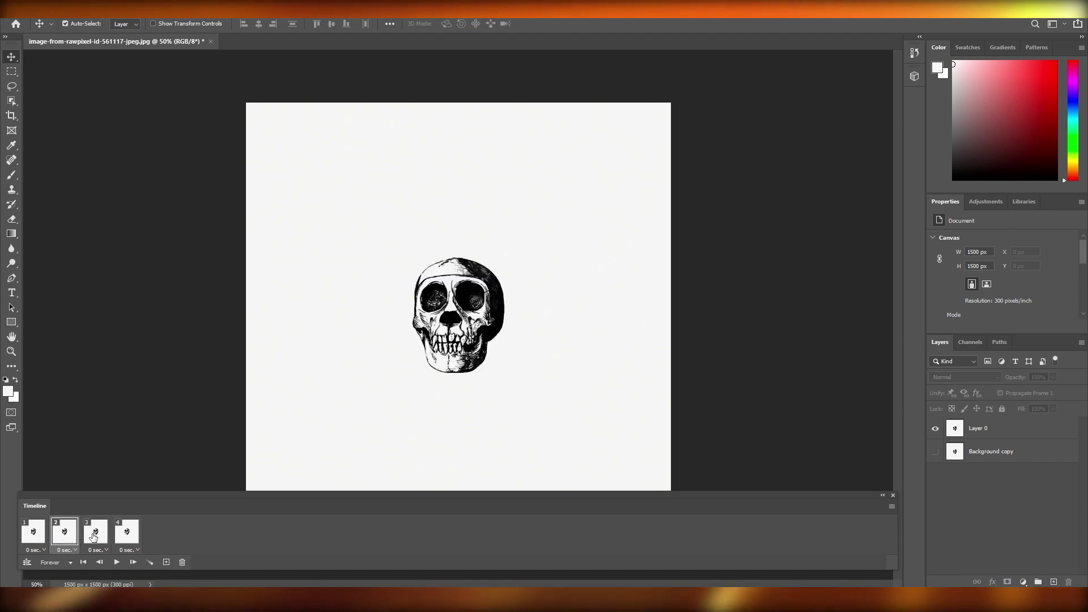
{"action": "left_click", "coordinate": [93, 537]}
{"action": "left_click", "coordinate": [126, 535]}
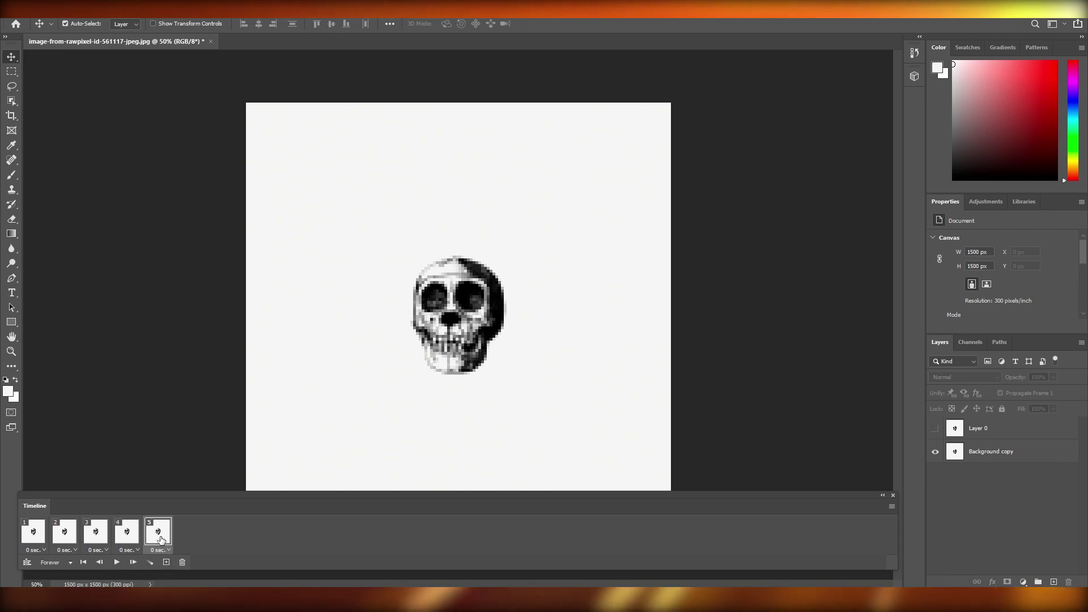
{"action": "left_click", "coordinate": [935, 429]}
{"action": "left_click", "coordinate": [934, 451]}
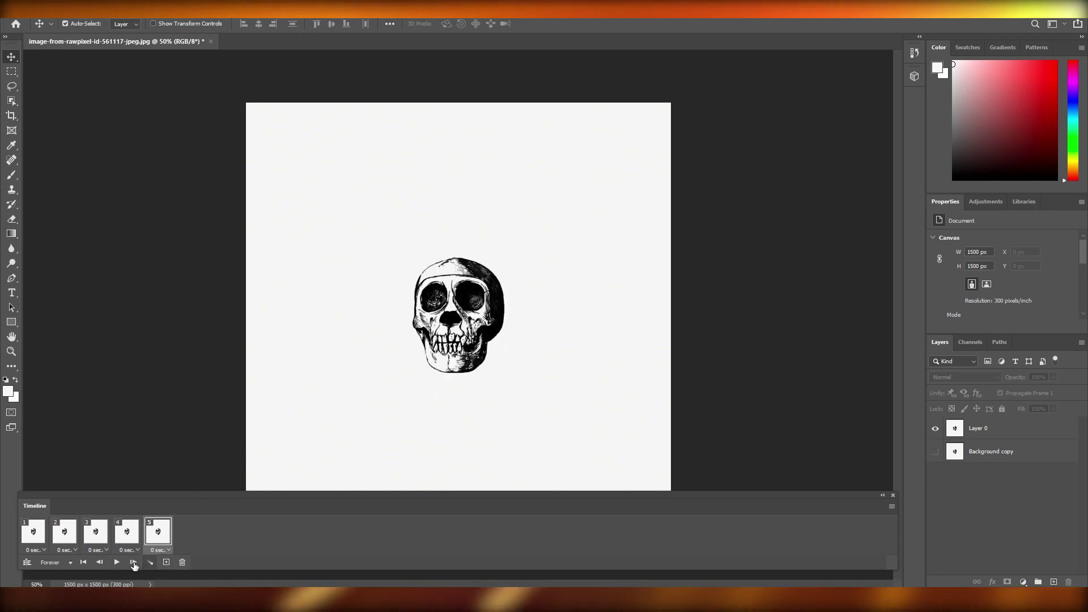
{"action": "left_click", "coordinate": [166, 563]}
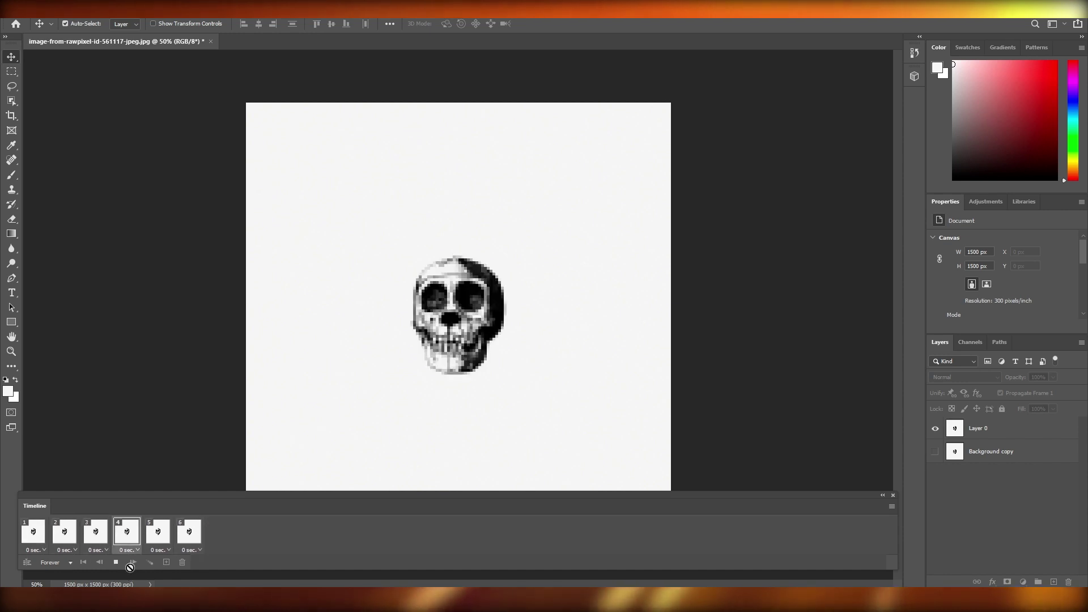
- Stop playback and move the sharp skull up 88 px in frame 2
{"action": "left_click", "coordinate": [115, 562]}
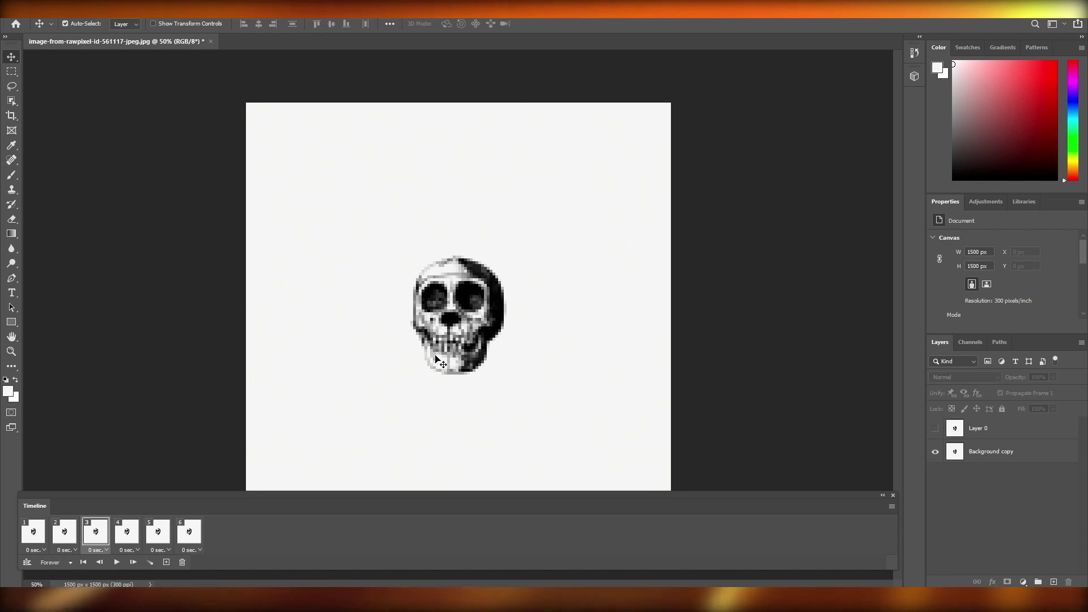
{"action": "left_click", "coordinate": [96, 562]}
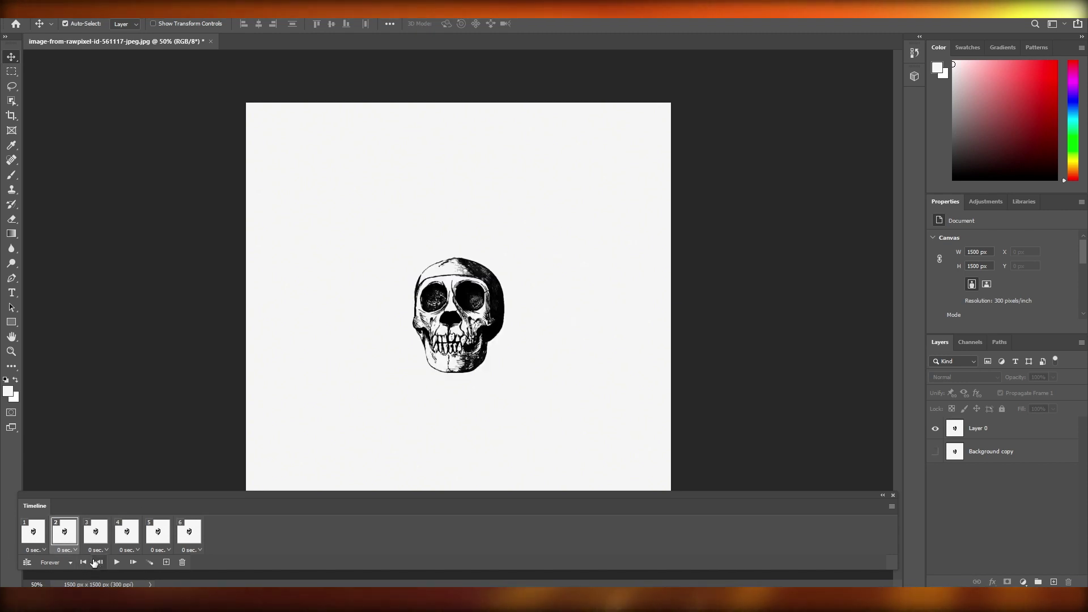
{"action": "mouse_move", "coordinate": [469, 320]}
{"action": "left_mouse_down"}
{"action": "mouse_move", "coordinate": [469, 296]}
{"action": "mouse_move", "coordinate": [468, 335]}
{"action": "mouse_move", "coordinate": [474, 311]}
{"action": "mouse_move", "coordinate": [457, 321]}
{"action": "mouse_move", "coordinate": [461, 281]}
{"action": "mouse_move", "coordinate": [460, 306]}
{"action": "left_mouse_up"}
{"action": "left_click", "coordinate": [135, 562]}
{"action": "left_click", "coordinate": [73, 539]}
{"action": "left_click", "coordinate": [87, 538]}
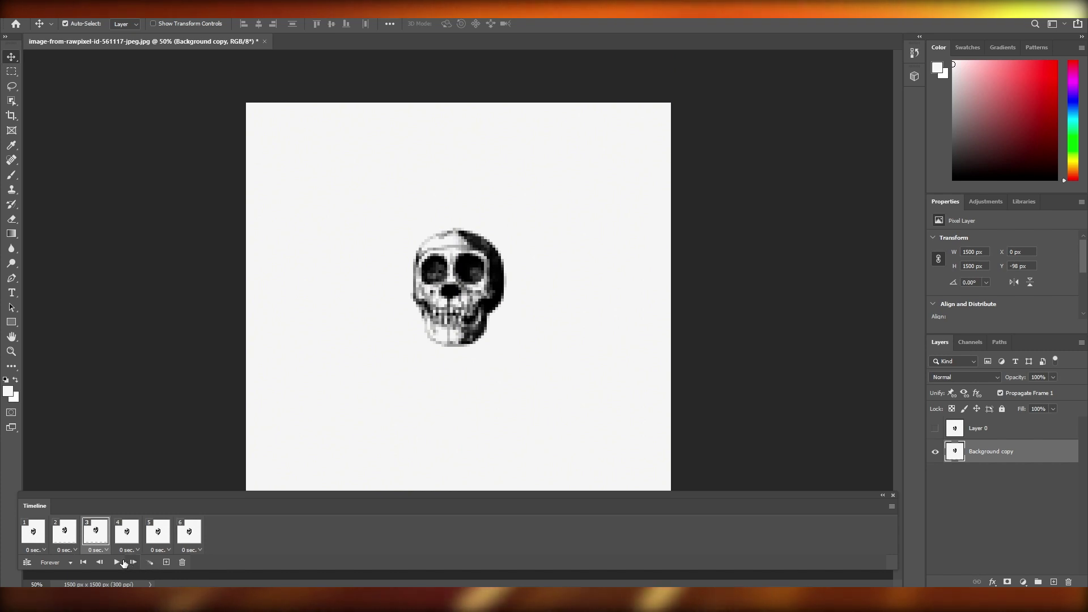
- Move the pixelated skull down 130 px in frame 3 and replay the animation preview
{"action": "left_click", "coordinate": [123, 563]}
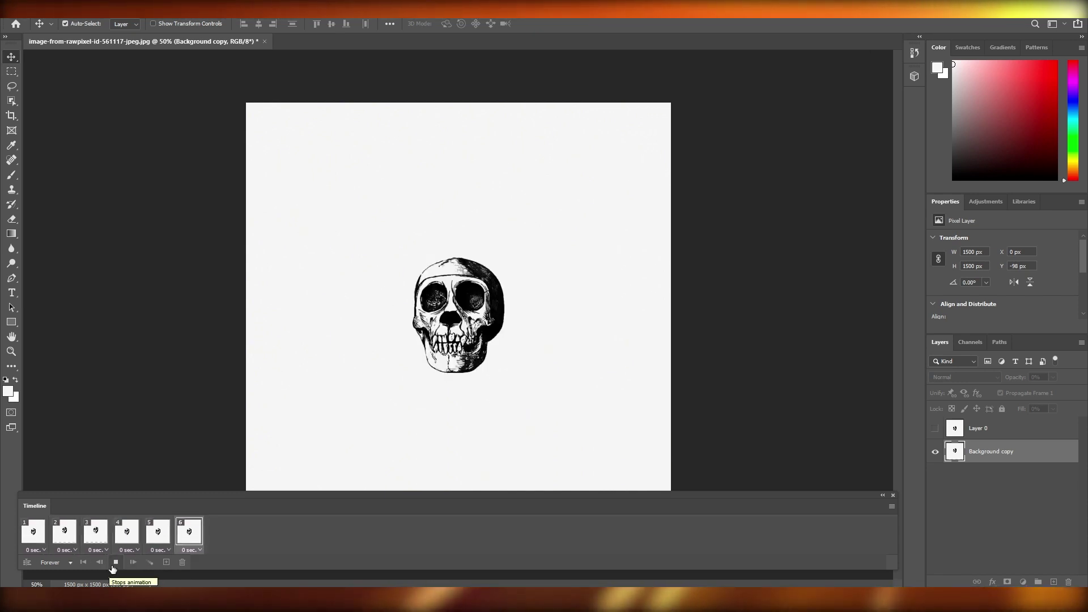
{"action": "left_click", "coordinate": [116, 562]}
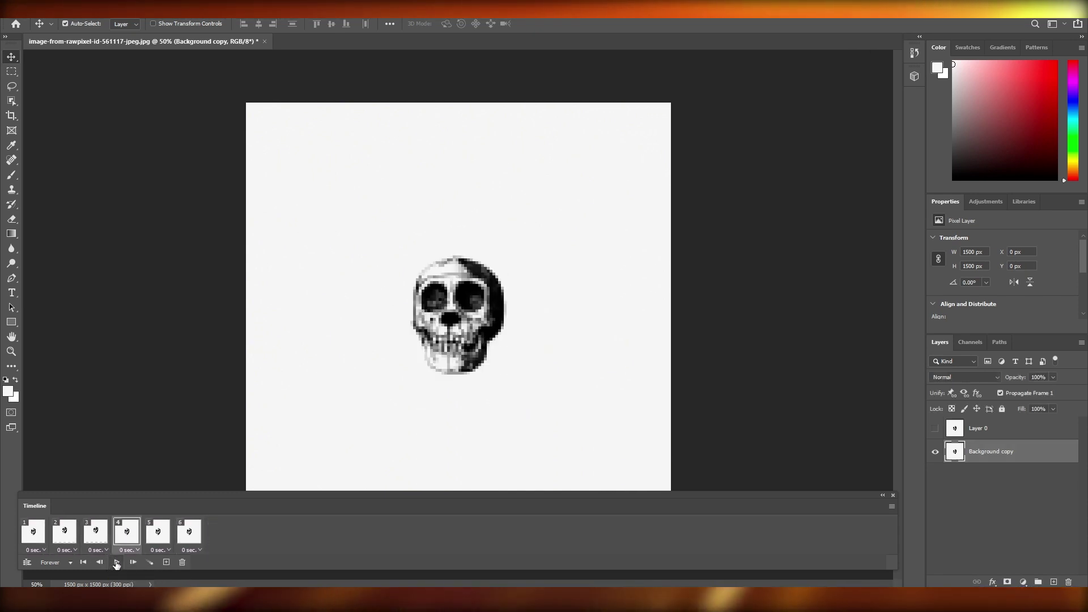
{"action": "left_click", "coordinate": [95, 532]}
{"action": "left_click_drag", "start_coordinate": [444, 298], "coordinate": [461, 317]}
{"action": "left_click", "coordinate": [64, 531]}
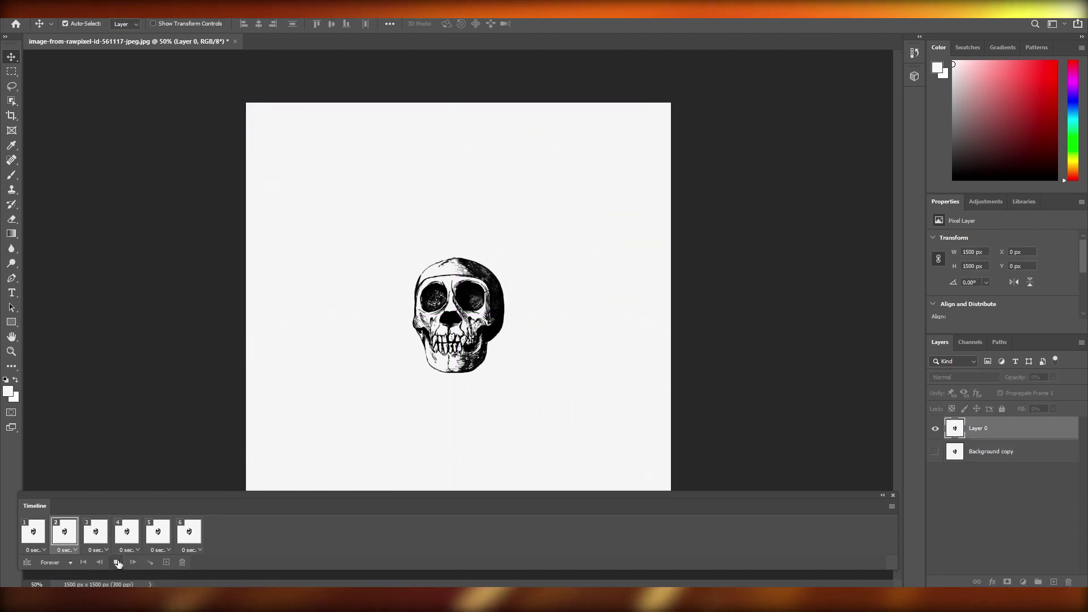
{"action": "left_click", "coordinate": [117, 562]}
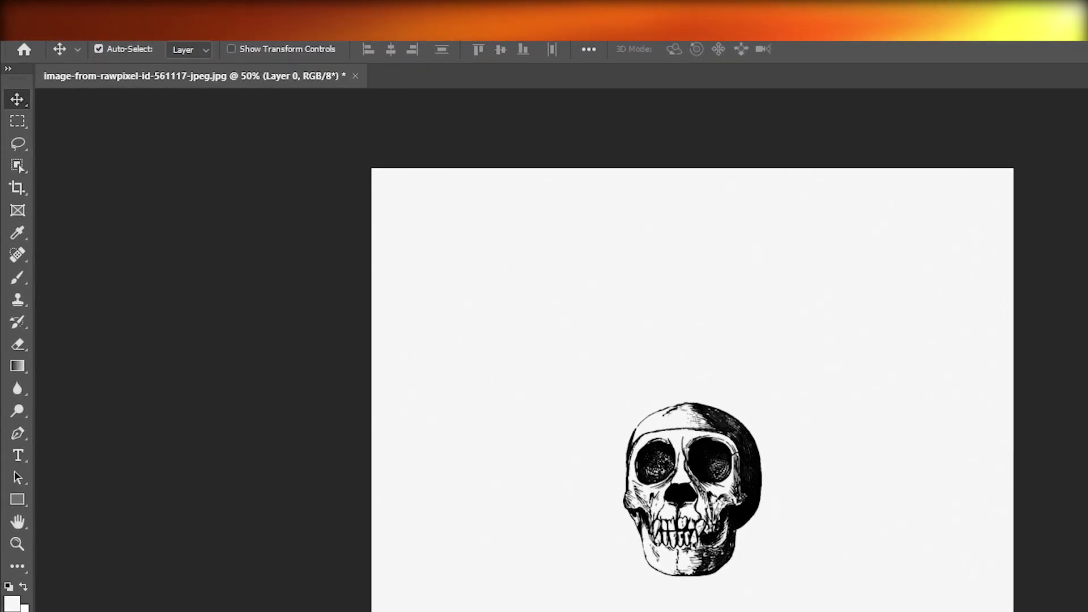
- Open Save for Web for the animation and keep GIF as the output format
{"action": "key", "text": "alt+f"}
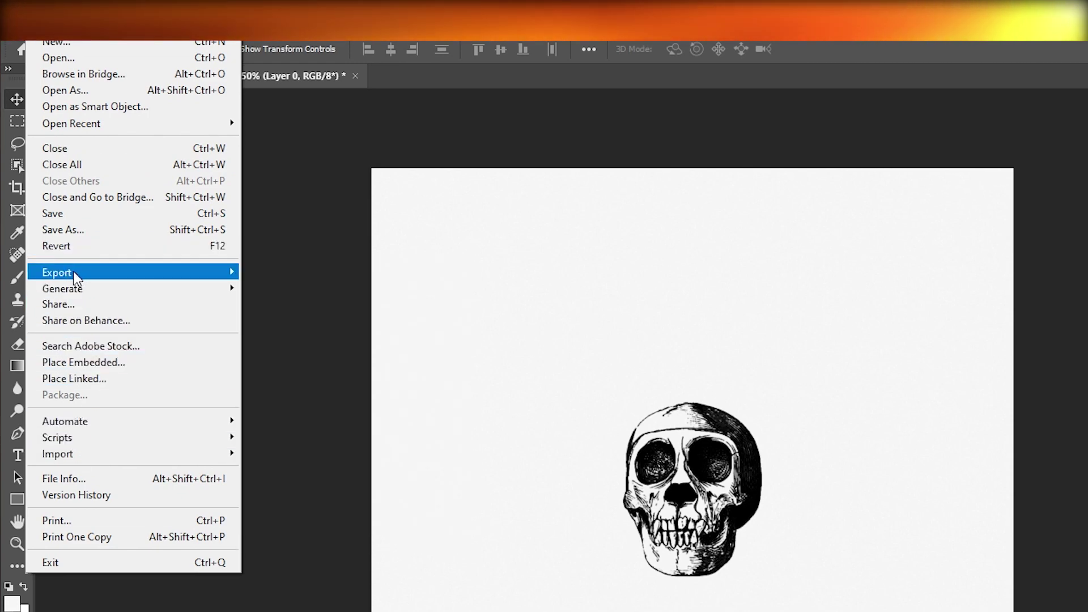
{"action": "mouse_move", "coordinate": [73, 271]}
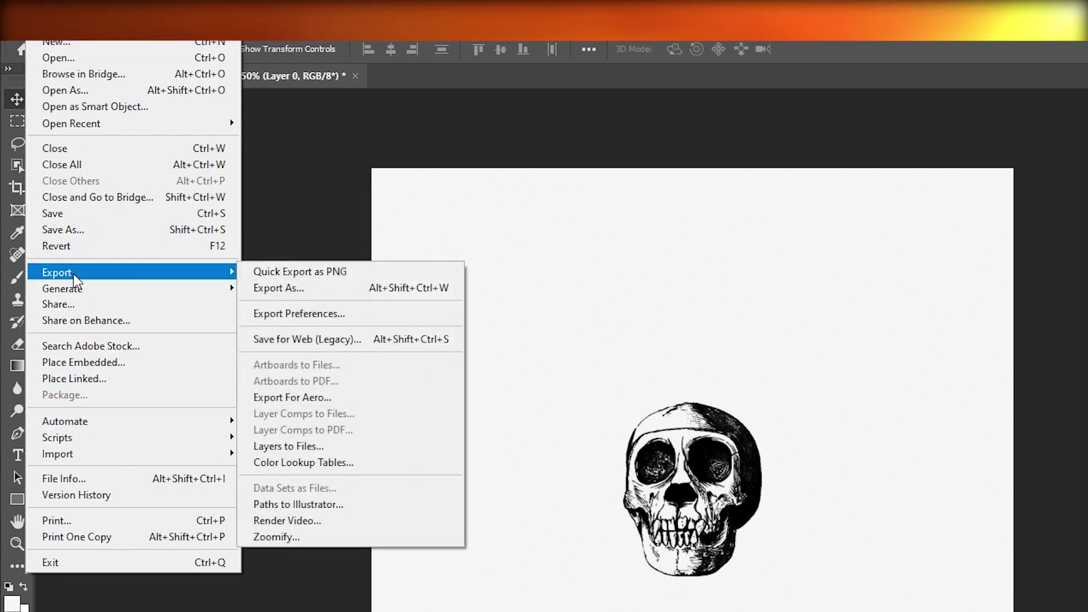
{"action": "left_click", "coordinate": [319, 338]}
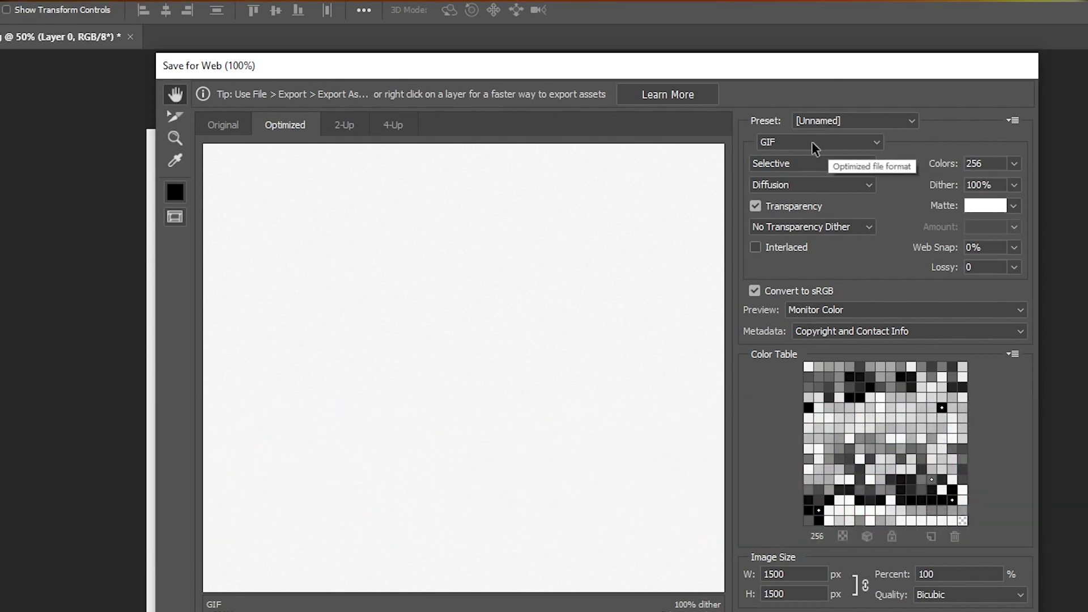
{"action": "left_click", "coordinate": [811, 147]}
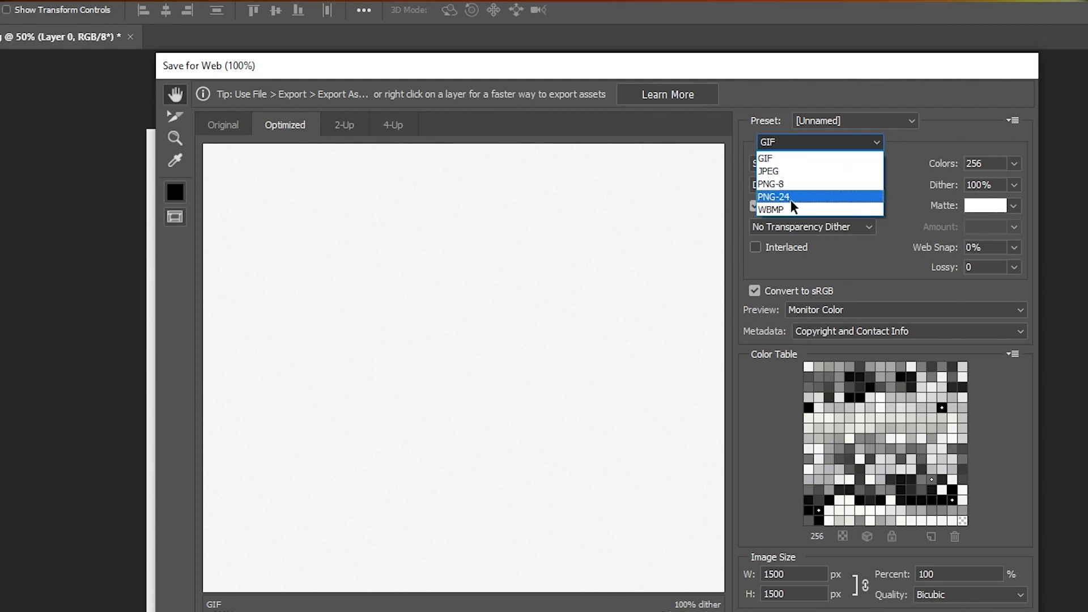
{"action": "left_click", "coordinate": [793, 157]}
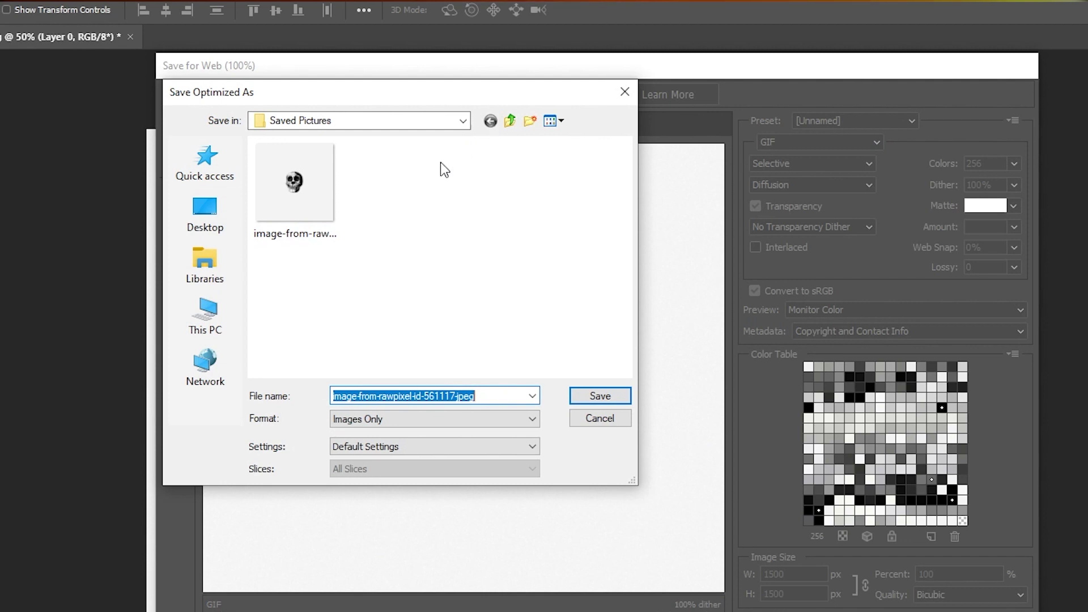
- Create a new folder in Saved Pictures and save the optimized GIF into it
{"action": "right_click", "coordinate": [465, 190]}
{"action": "mouse_move", "coordinate": [536, 421]}
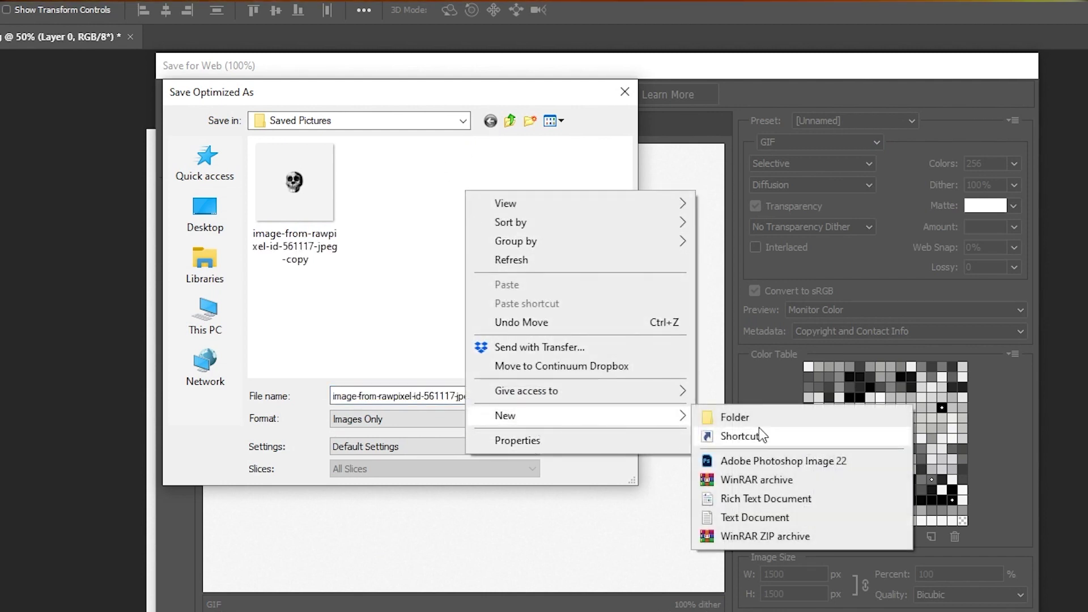
{"action": "left_click", "coordinate": [734, 417]}
{"action": "double_click", "coordinate": [419, 246]}
{"action": "left_click", "coordinate": [600, 395]}
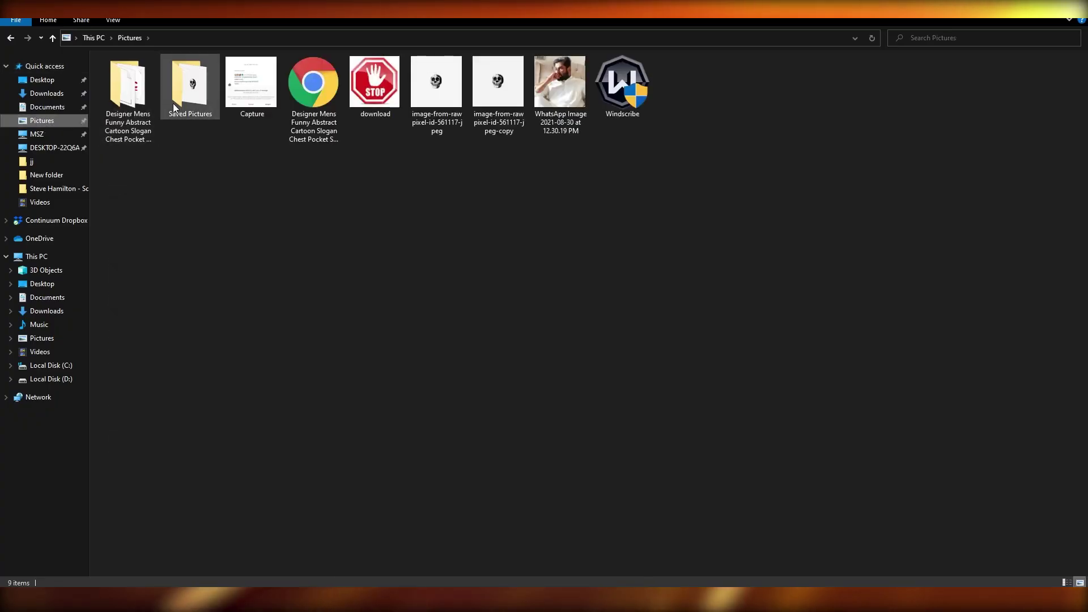
- Browse to Saved Pictures > New folder, preview the saved skull GIF in Photos, then close it
{"action": "double_click", "coordinate": [172, 103]}
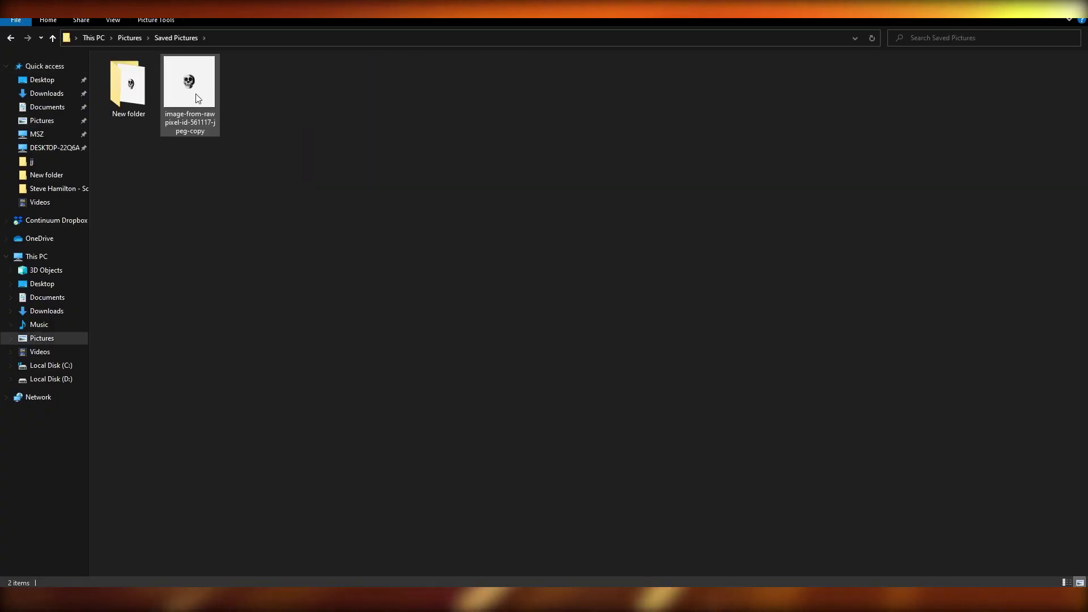
{"action": "double_click", "coordinate": [141, 94]}
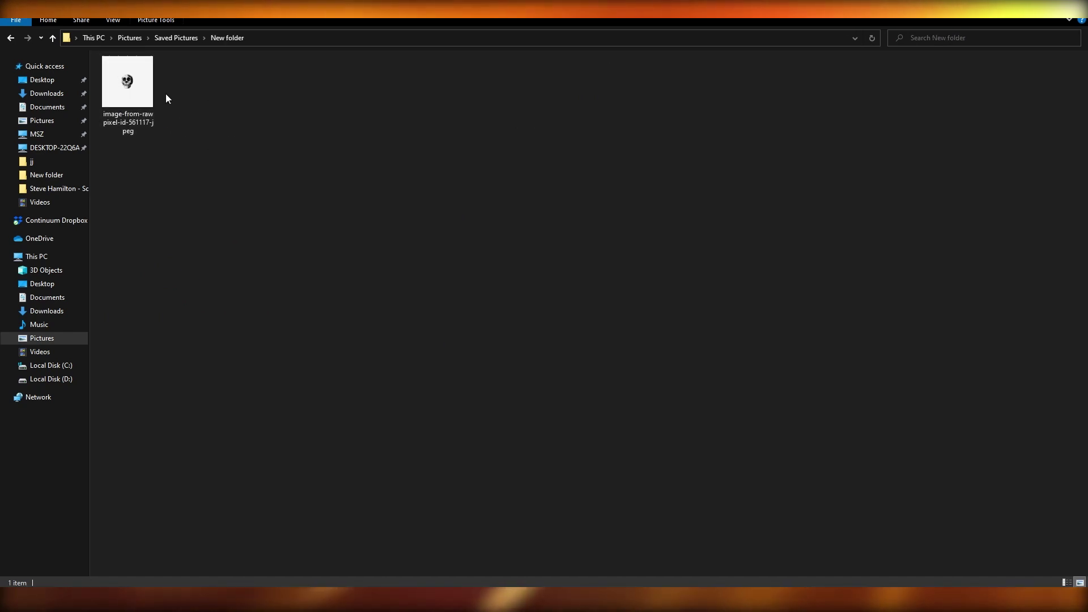
{"action": "double_click", "coordinate": [136, 87]}
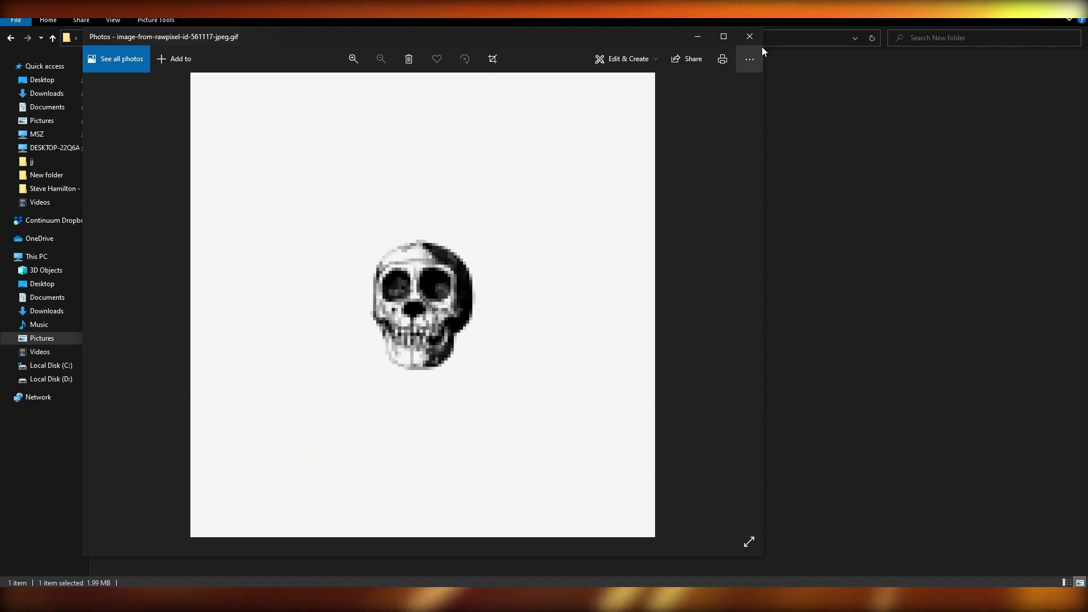
{"action": "left_click", "coordinate": [749, 37]}
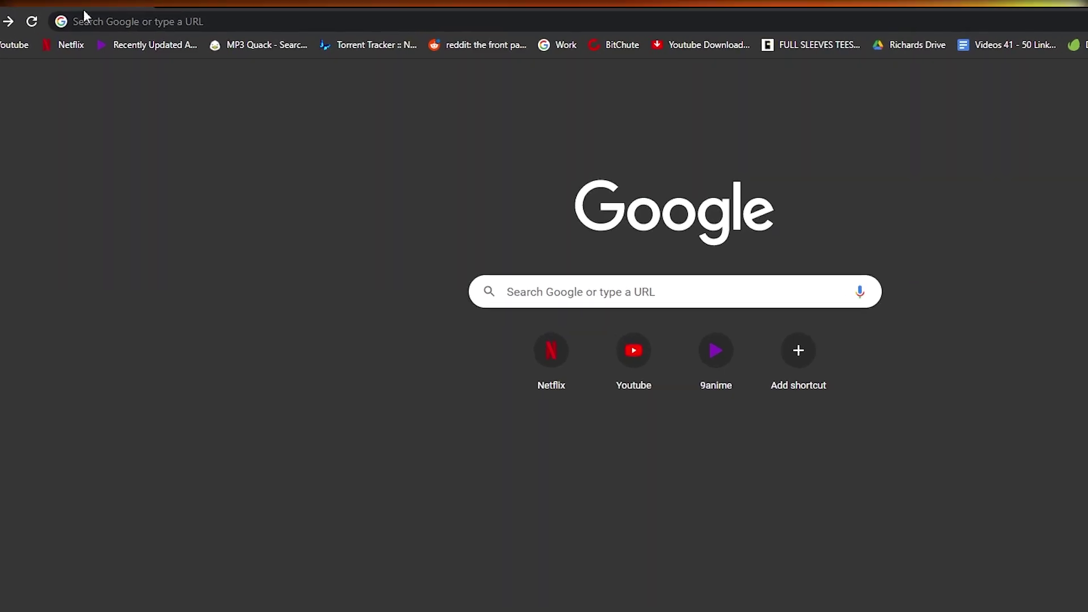
- Go to rarible.com by entering 'rar' in the address bar and scroll through the featured collections
{"action": "left_click", "coordinate": [85, 17]}
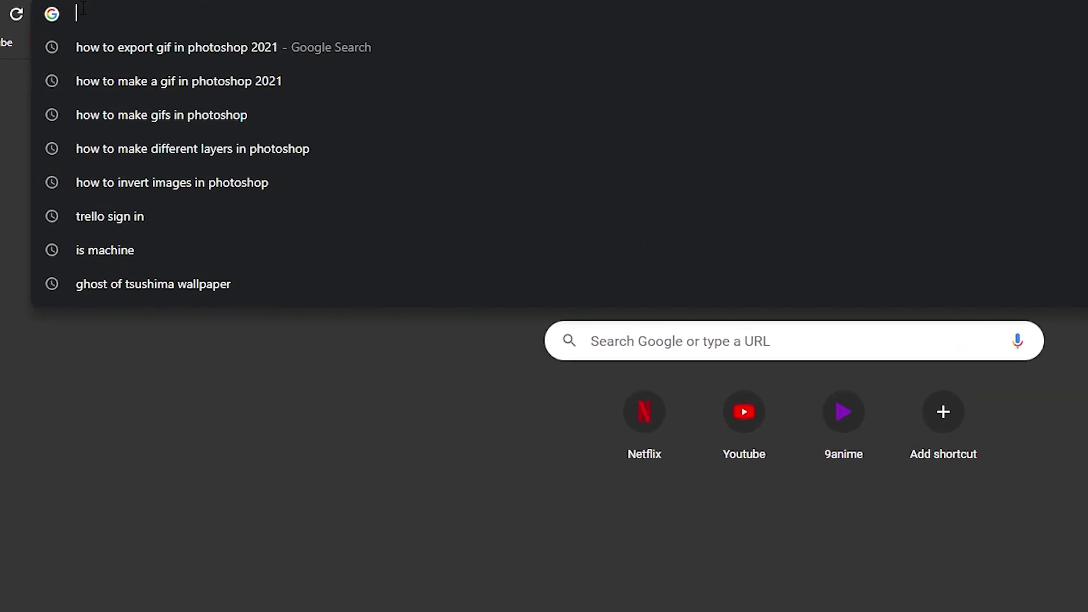
{"action": "type", "text": "rarible"}
{"action": "key", "text": "Return"}
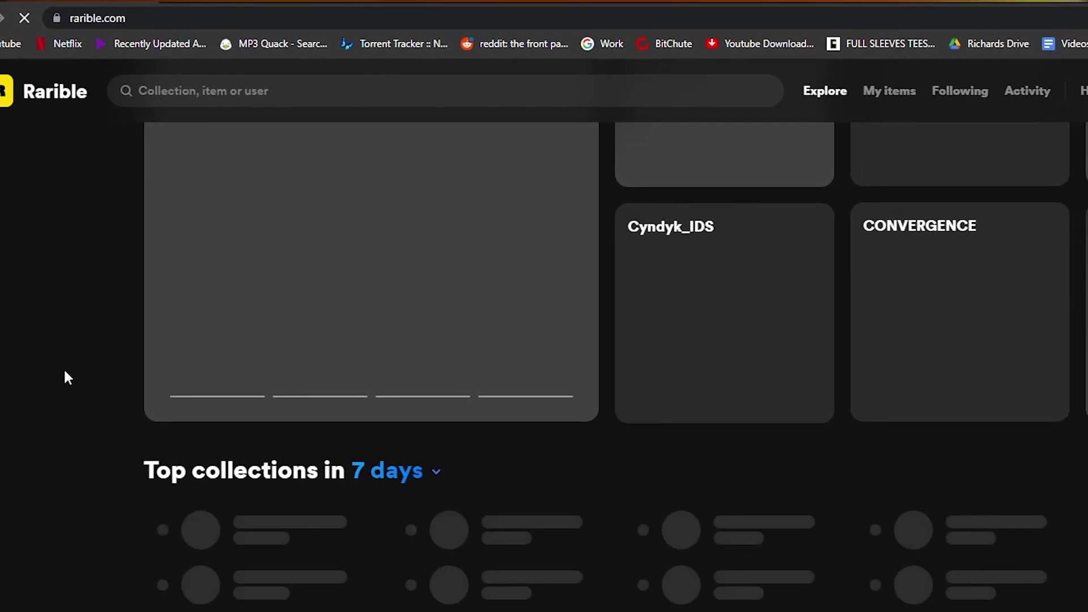
{"action": "scroll", "coordinate": [71, 346], "scroll_direction": "down", "scroll_amount": 5}
{"action": "scroll", "coordinate": [79, 315], "scroll_direction": "up", "scroll_amount": 5}
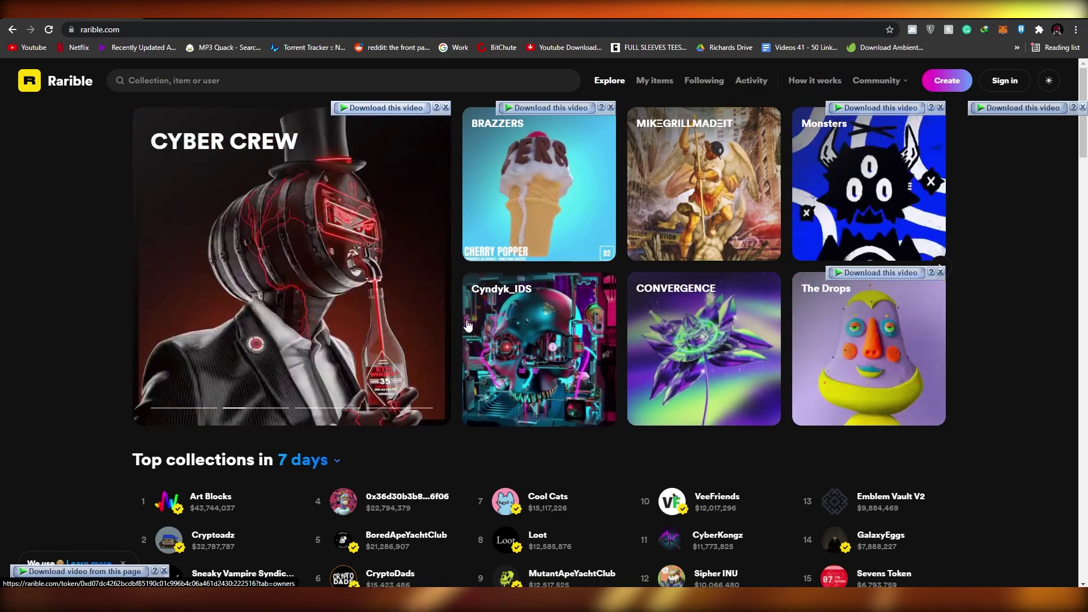
{"action": "scroll", "coordinate": [442, 326], "scroll_direction": "down", "scroll_amount": 2}
{"action": "scroll", "coordinate": [439, 320], "scroll_direction": "down", "scroll_amount": 3}
{"action": "scroll", "coordinate": [440, 321], "scroll_direction": "up", "scroll_amount": 5}
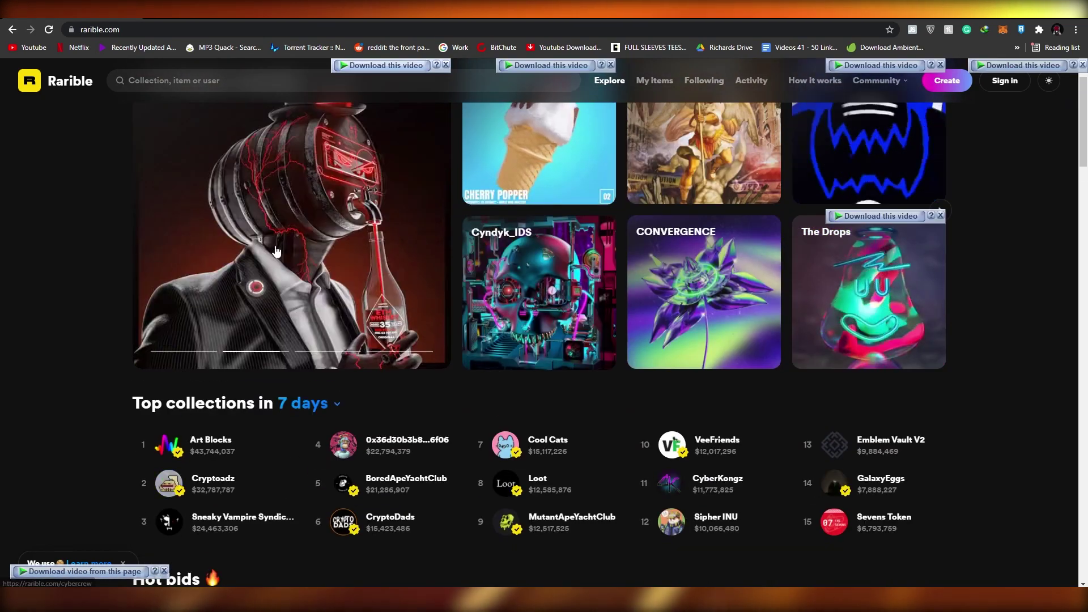
{"action": "scroll", "coordinate": [555, 208], "scroll_direction": "down", "scroll_amount": 10}
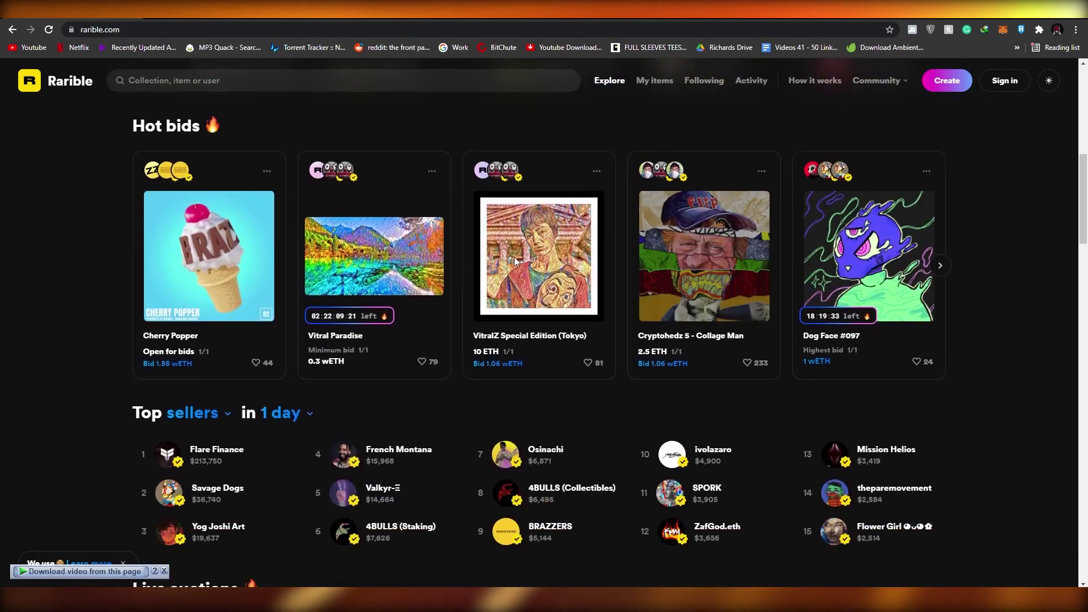
{"action": "scroll", "coordinate": [283, 284], "scroll_direction": "down", "scroll_amount": 6}
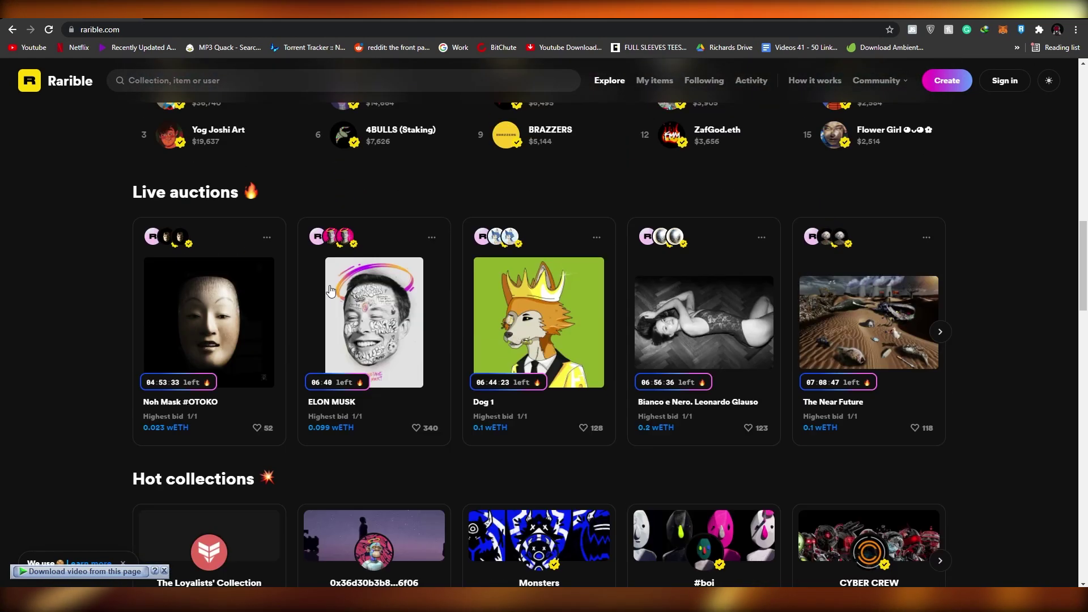
{"action": "scroll", "coordinate": [300, 286], "scroll_direction": "down", "scroll_amount": 3}
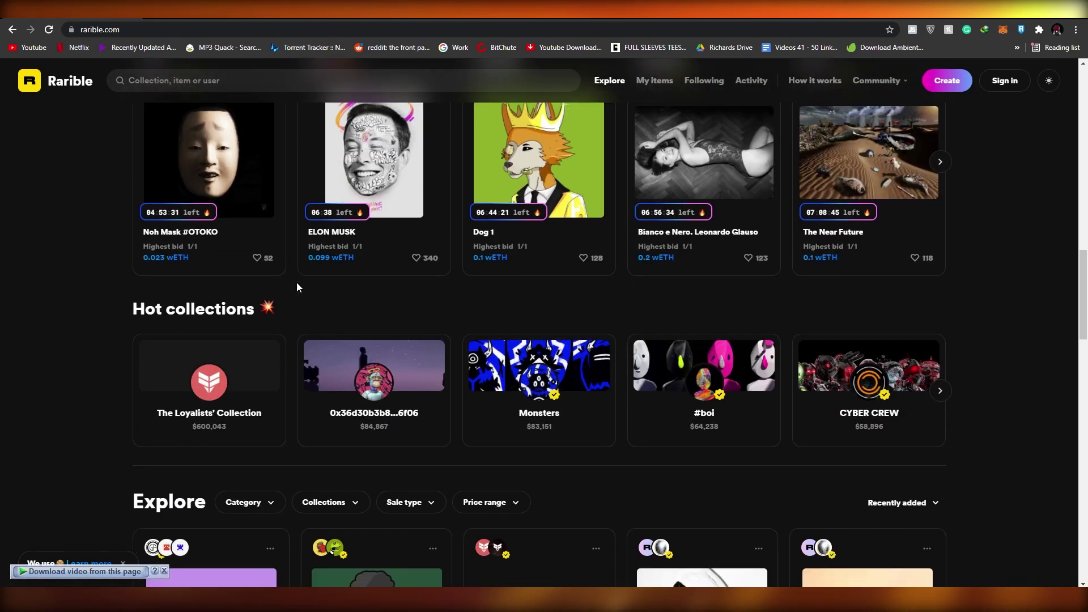
{"action": "scroll", "coordinate": [310, 281], "scroll_direction": "up", "scroll_amount": 15}
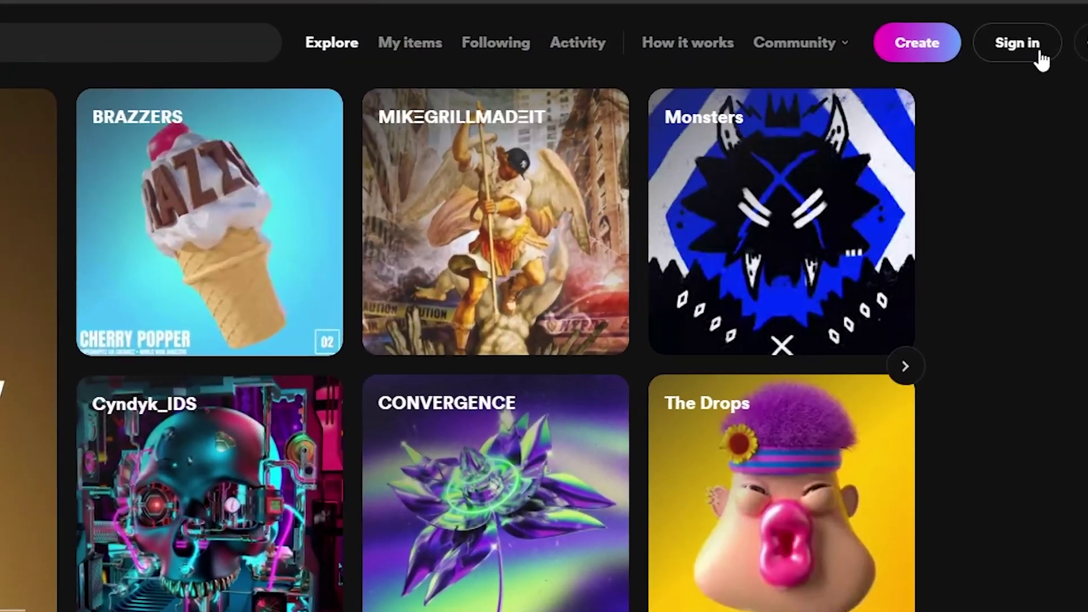
- Sign in to Rarible with MetaMask, confirming age 13+ and accepting the Terms of Service
{"action": "left_click", "coordinate": [1027, 69]}
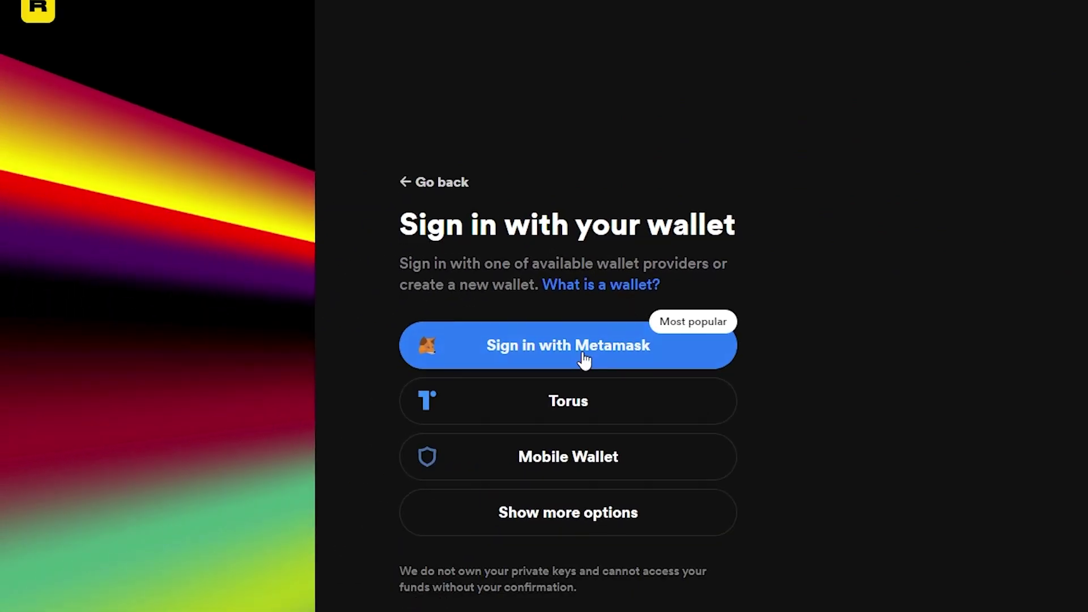
{"action": "left_click", "coordinate": [584, 360]}
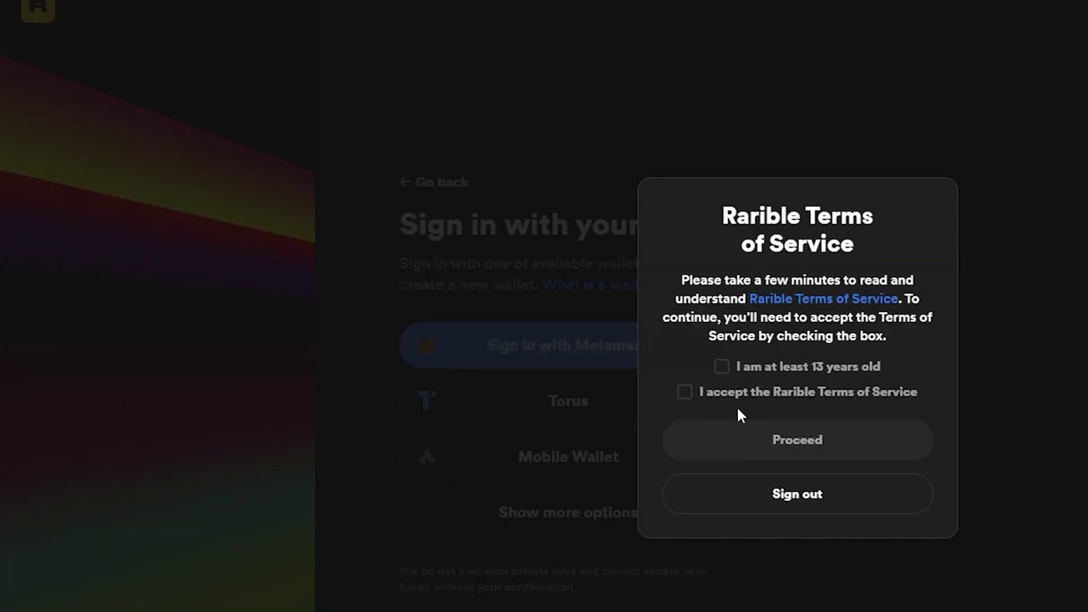
{"action": "left_click", "coordinate": [720, 369]}
{"action": "left_click", "coordinate": [684, 391]}
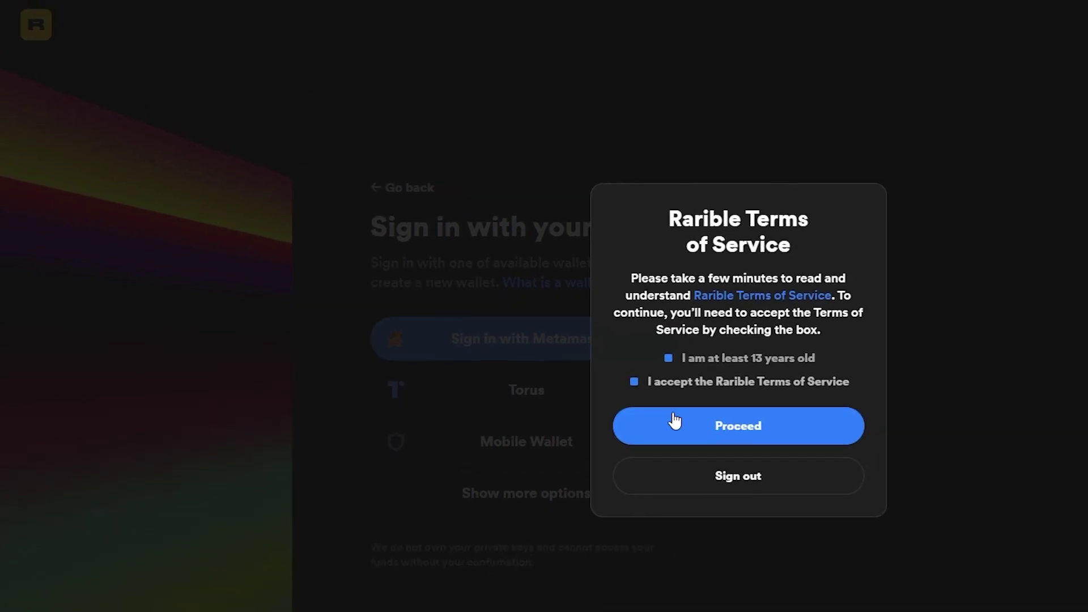
{"action": "left_click", "coordinate": [697, 436]}
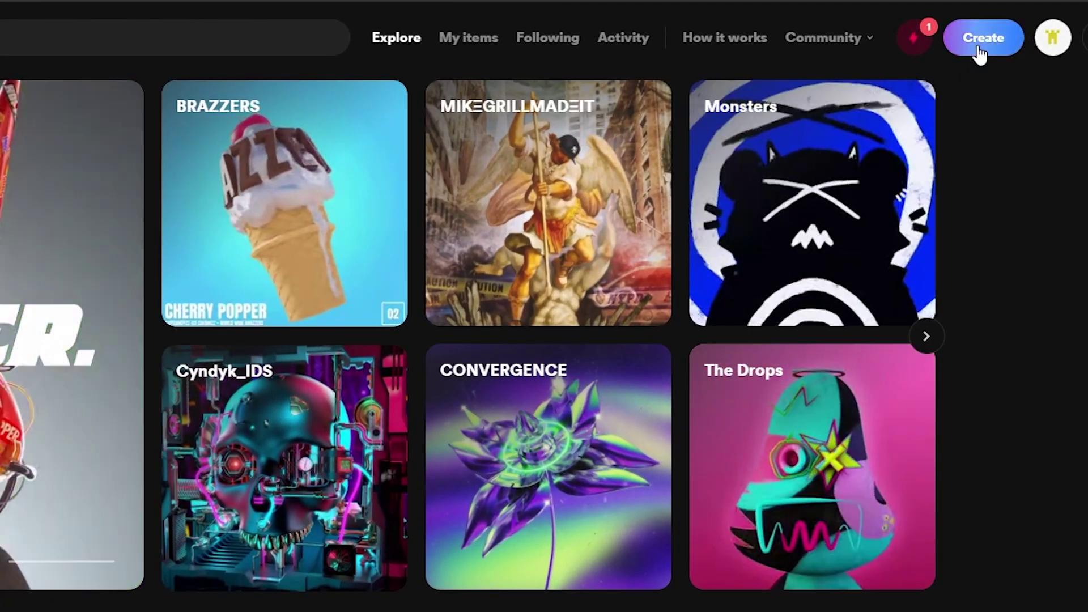
- Start a new single collectible on Rarible and check the supported file formats
{"action": "left_click", "coordinate": [977, 46]}
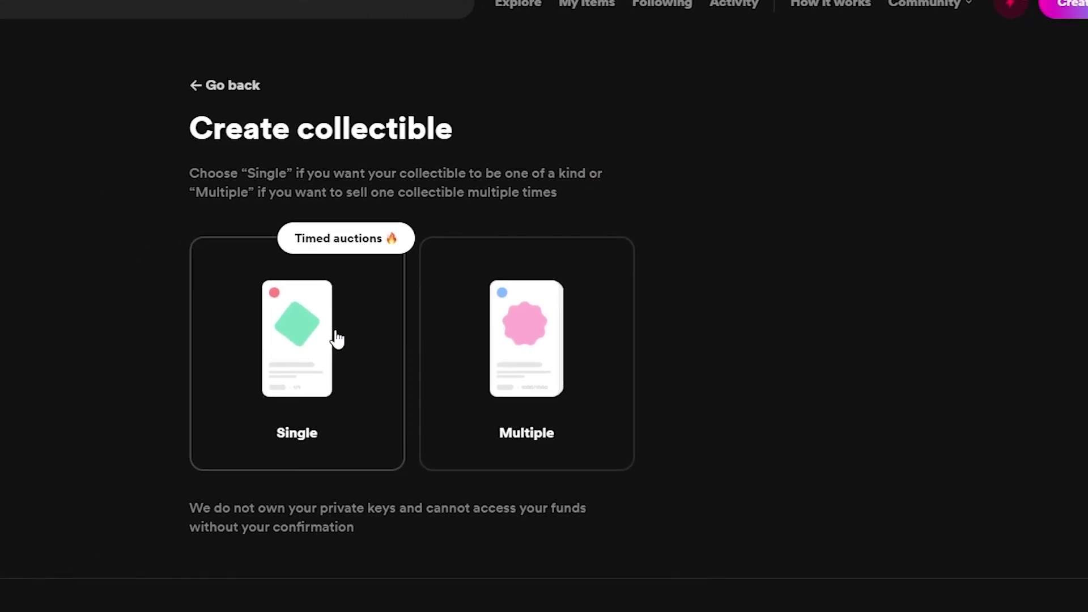
{"action": "left_click", "coordinate": [208, 391]}
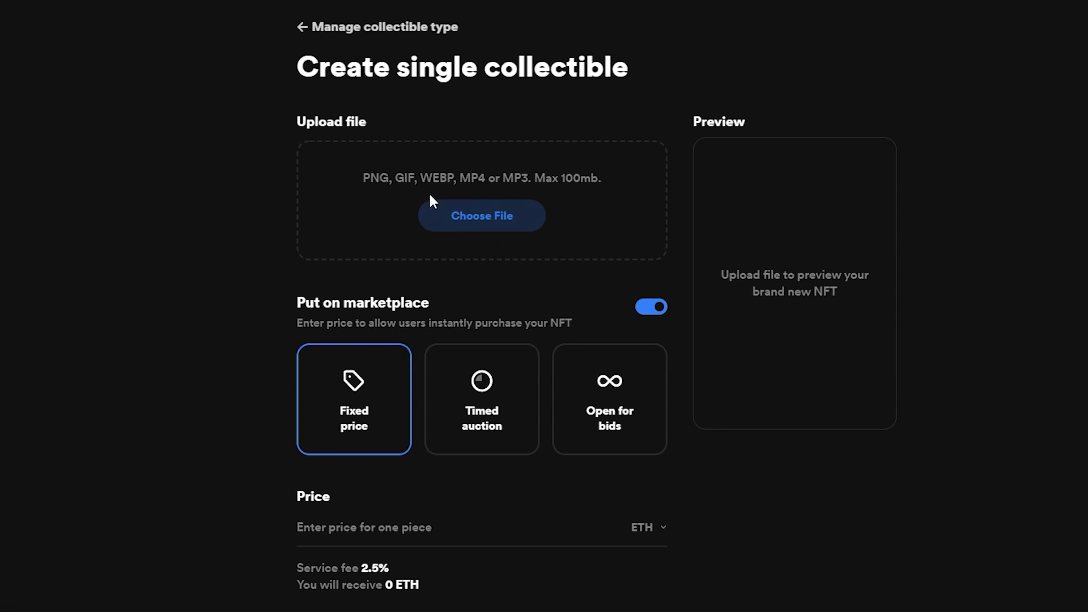
{"action": "left_click_drag", "start_coordinate": [363, 177], "coordinate": [439, 178]}
{"action": "left_click", "coordinate": [387, 219]}
{"action": "scroll", "coordinate": [418, 244], "scroll_direction": "down", "scroll_amount": 2}
{"action": "scroll", "coordinate": [431, 262], "scroll_direction": "up", "scroll_amount": 2}
- Upload the exported skull GIF from the Saved Pictures folder
{"action": "left_click", "coordinate": [502, 216]}
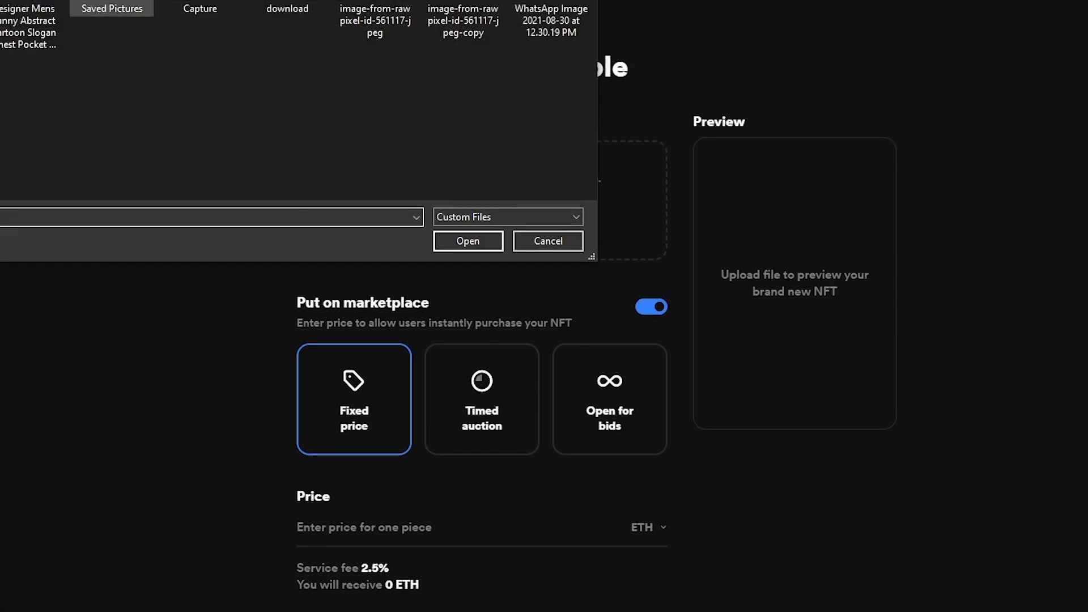
{"action": "double_click", "coordinate": [104, 26]}
{"action": "left_click", "coordinate": [112, 20]}
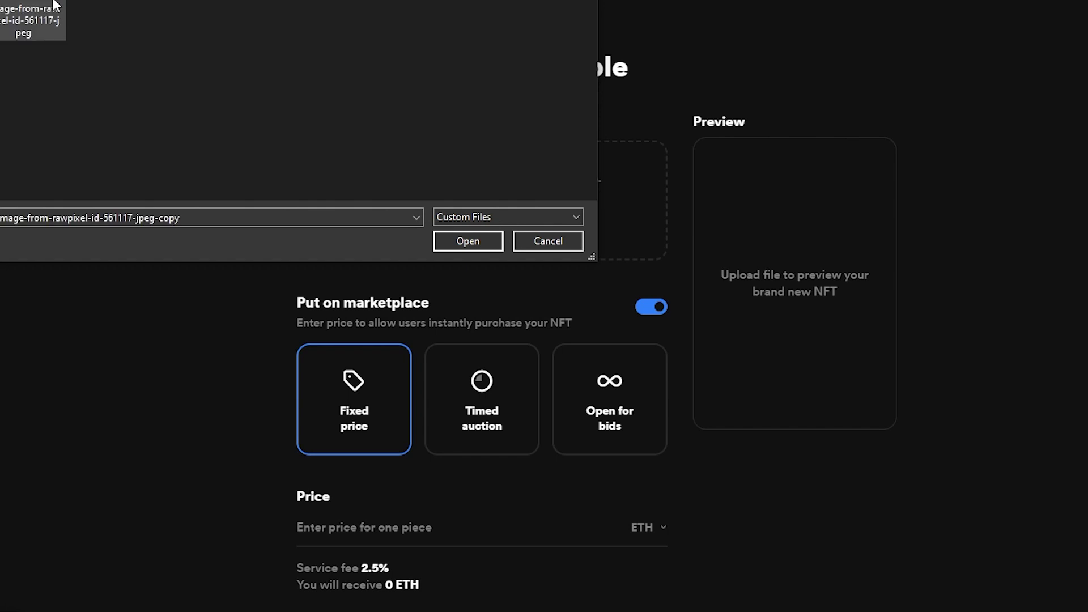
{"action": "left_click", "coordinate": [34, 21]}
{"action": "left_click", "coordinate": [477, 243]}
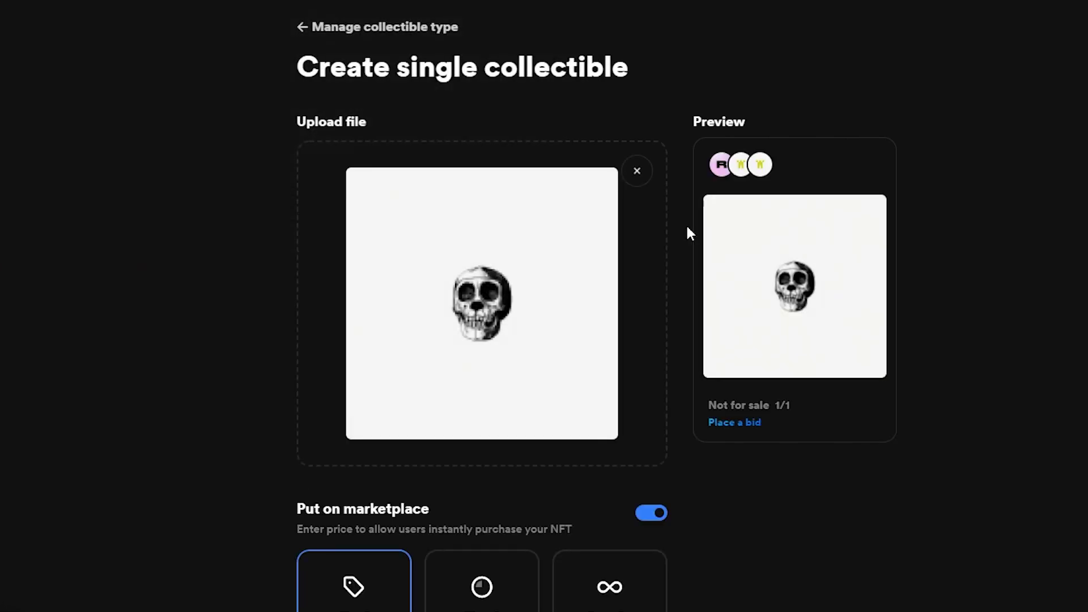
- Enter the fixed price, correcting 0.01 to 0.1 ETH
{"action": "scroll", "coordinate": [537, 318], "scroll_direction": "down", "scroll_amount": 2}
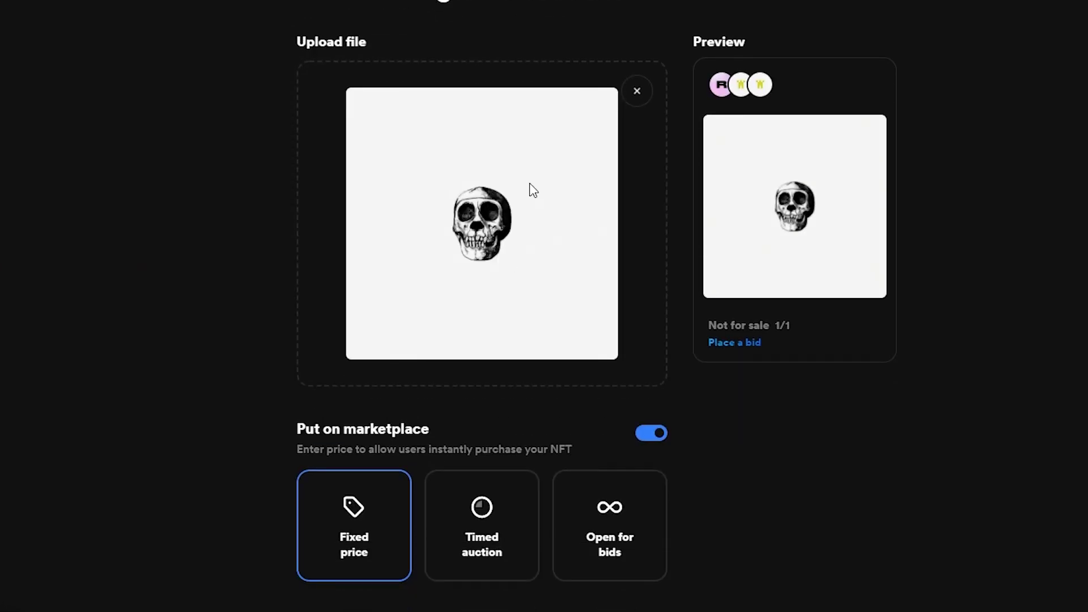
{"action": "scroll", "coordinate": [756, 204], "scroll_direction": "down", "scroll_amount": 5}
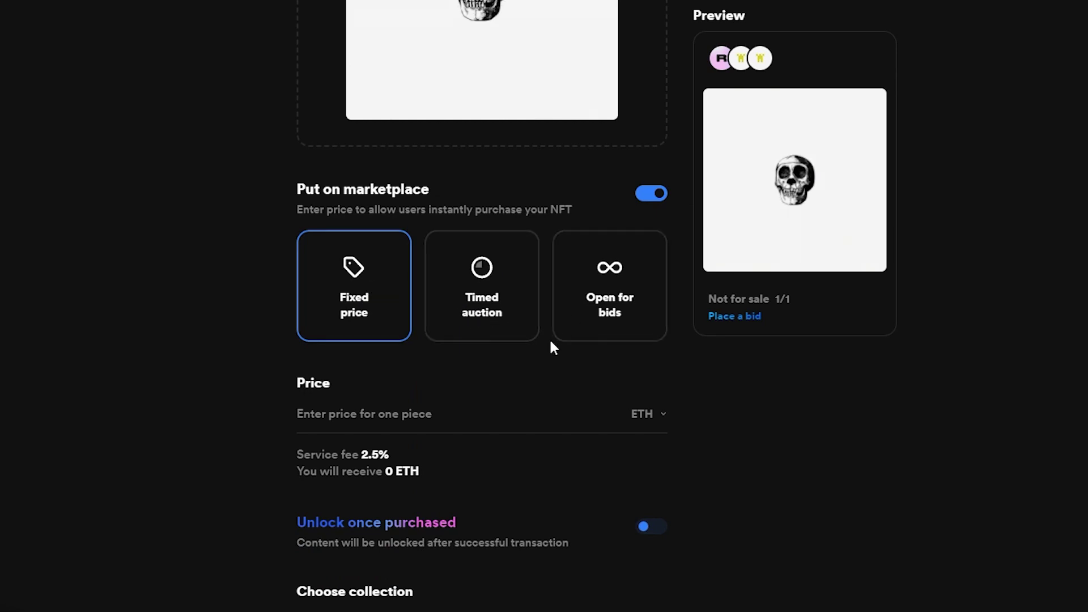
{"action": "scroll", "coordinate": [347, 290], "scroll_direction": "down", "scroll_amount": 1}
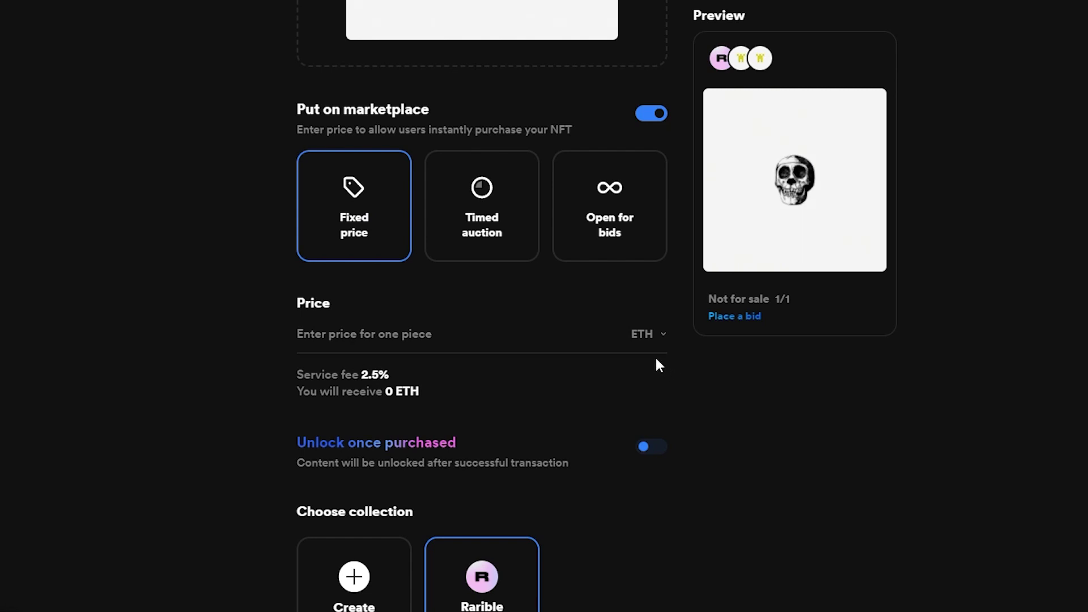
{"action": "left_click", "coordinate": [474, 329]}
{"action": "type", "text": "0.01"}
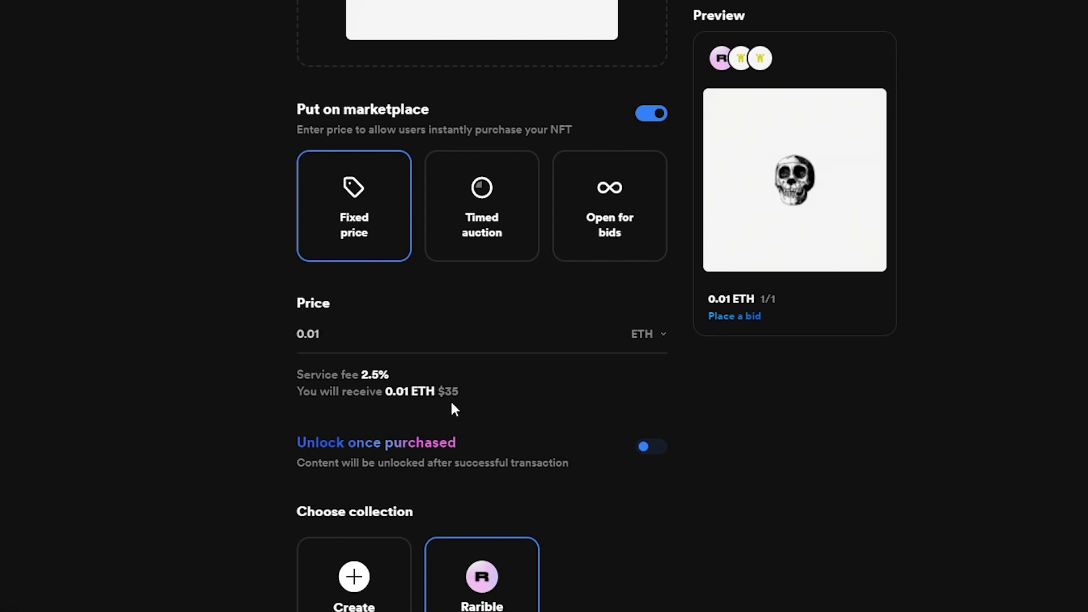
{"action": "scroll", "coordinate": [493, 345], "scroll_direction": "down", "scroll_amount": 1}
{"action": "scroll", "coordinate": [795, 293], "scroll_direction": "up", "scroll_amount": 1}
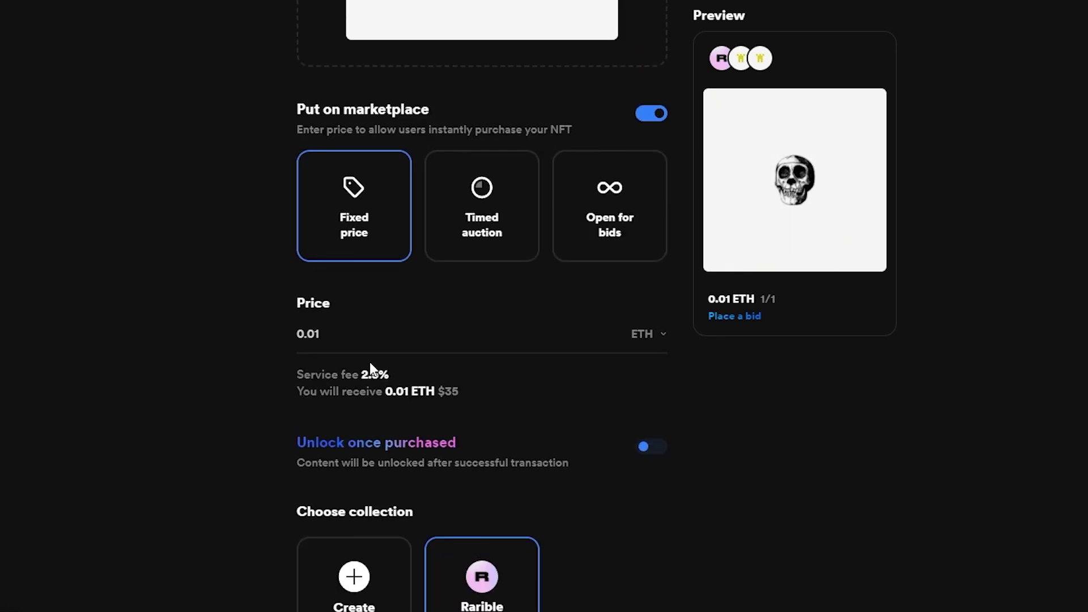
{"action": "double_click", "coordinate": [329, 335]}
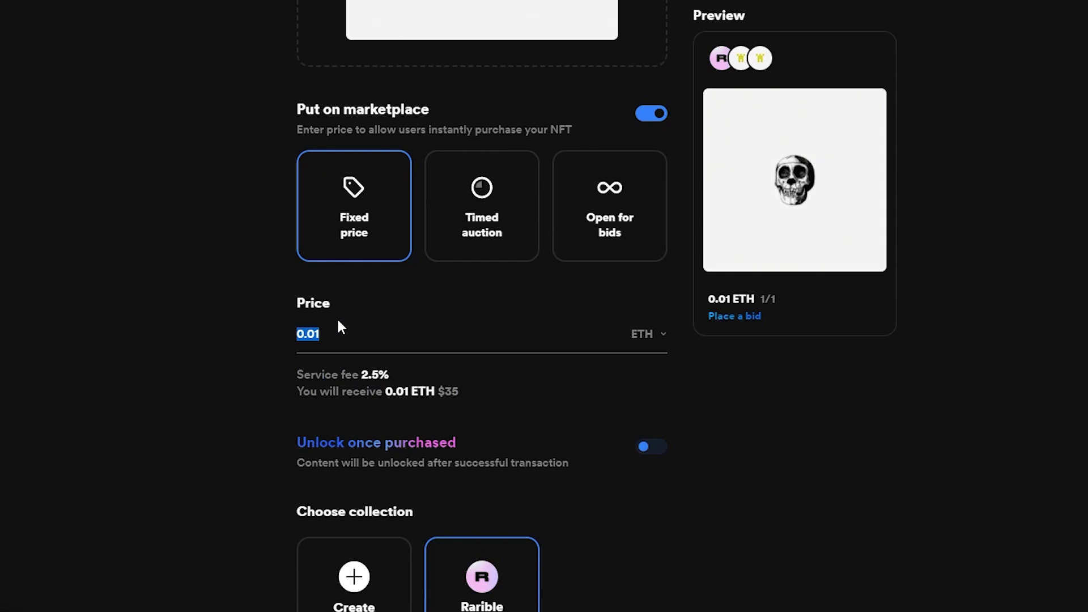
{"action": "type", "text": "0.1"}
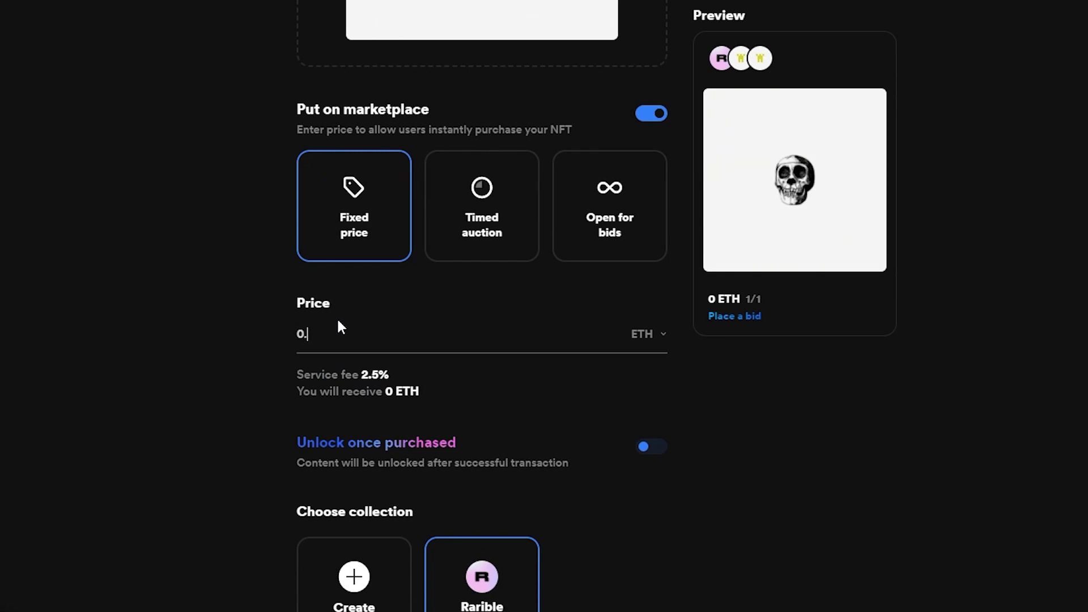
{"action": "left_click", "coordinate": [200, 331]}
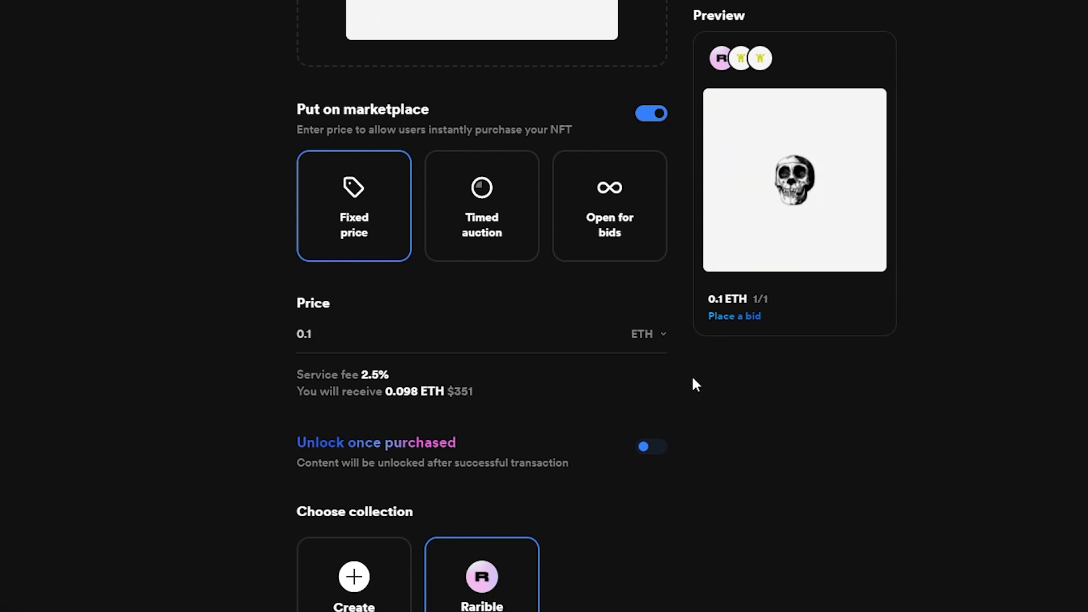
- Review the 2.5% service fee, leaving 0.098 ETH received
{"action": "scroll", "coordinate": [348, 356], "scroll_direction": "down", "scroll_amount": 3}
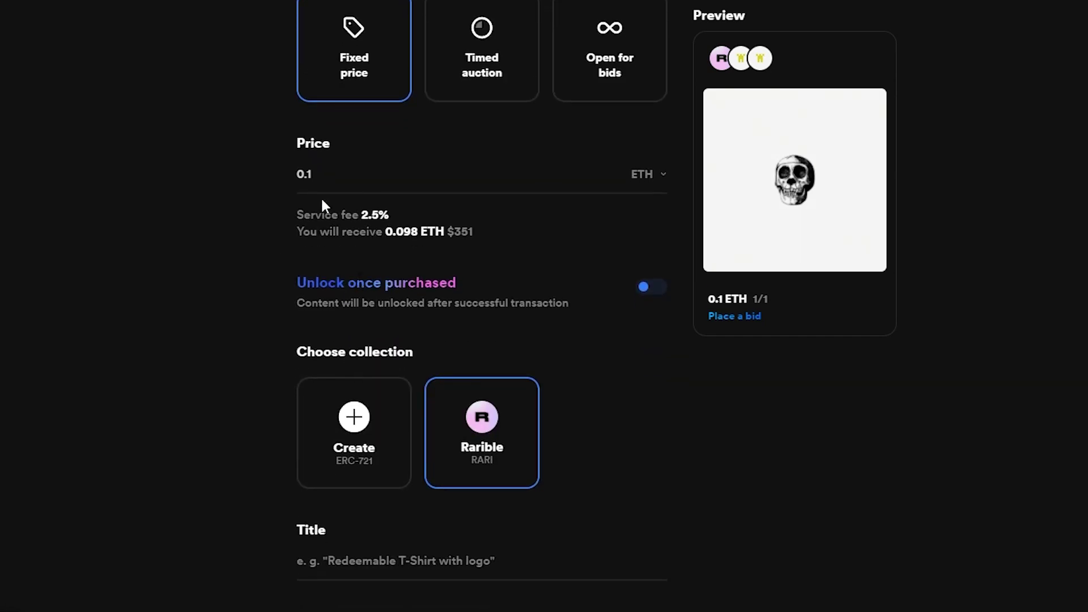
{"action": "scroll", "coordinate": [354, 365], "scroll_direction": "down", "scroll_amount": 1}
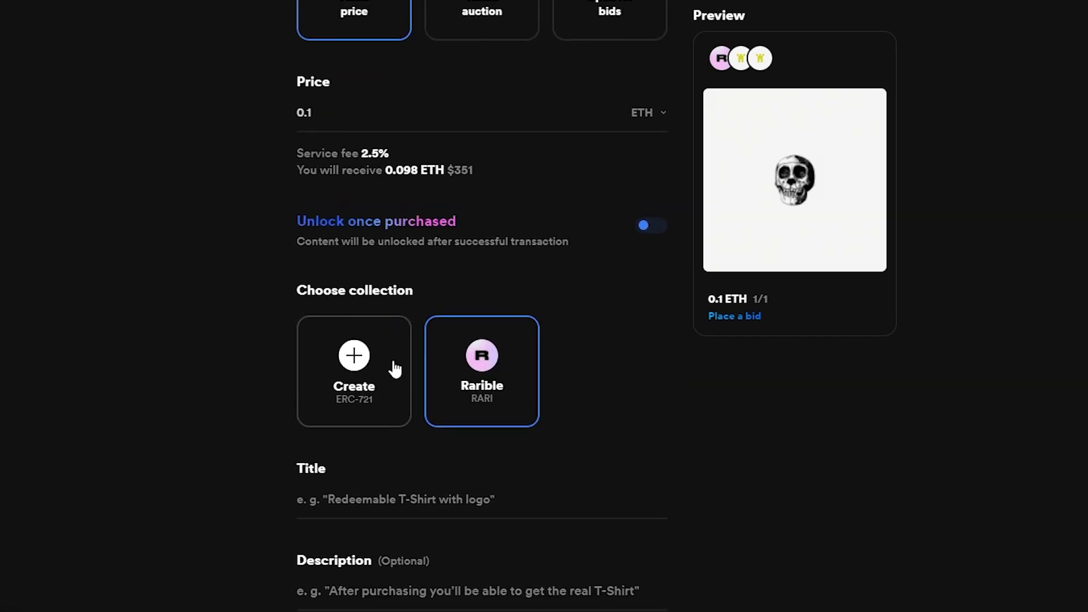
{"action": "scroll", "coordinate": [391, 368], "scroll_direction": "up", "scroll_amount": 3}
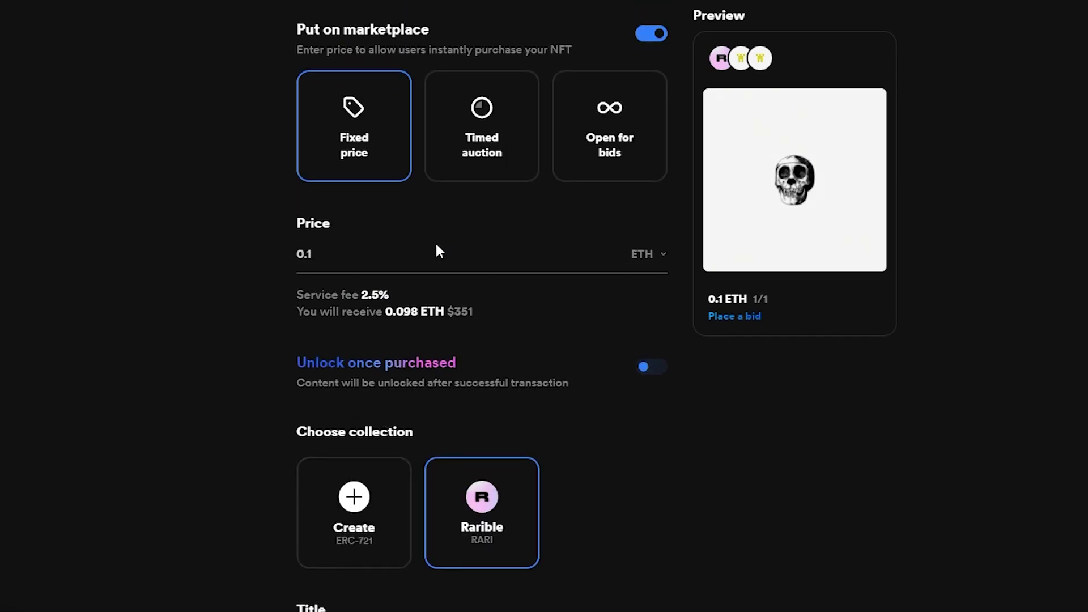
{"action": "left_click_drag", "start_coordinate": [362, 294], "coordinate": [389, 295]}
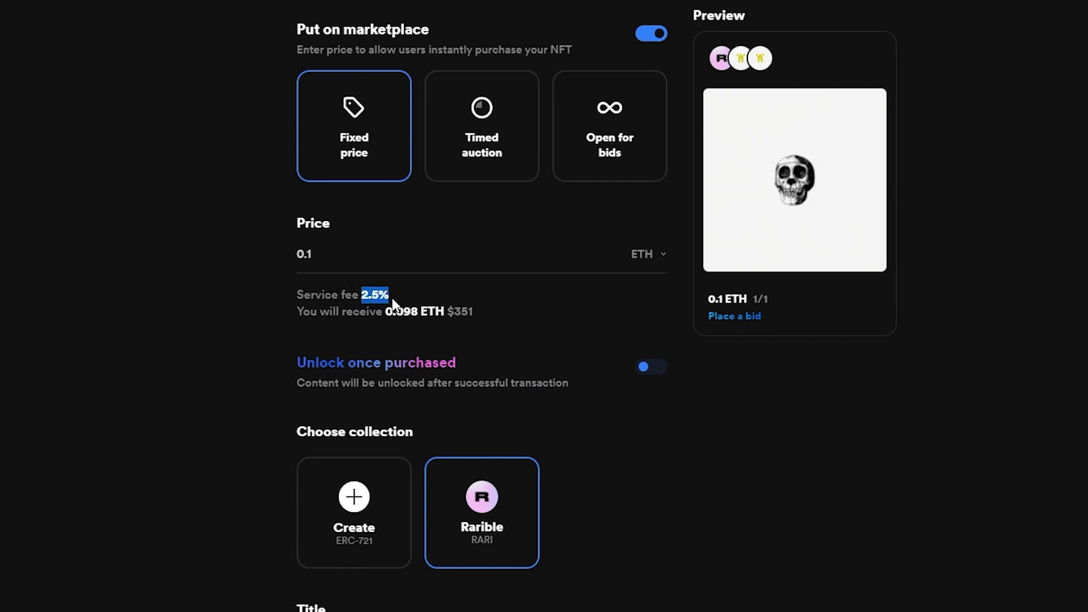
{"action": "left_click", "coordinate": [843, 440]}
{"action": "scroll", "coordinate": [732, 367], "scroll_direction": "down", "scroll_amount": 7}
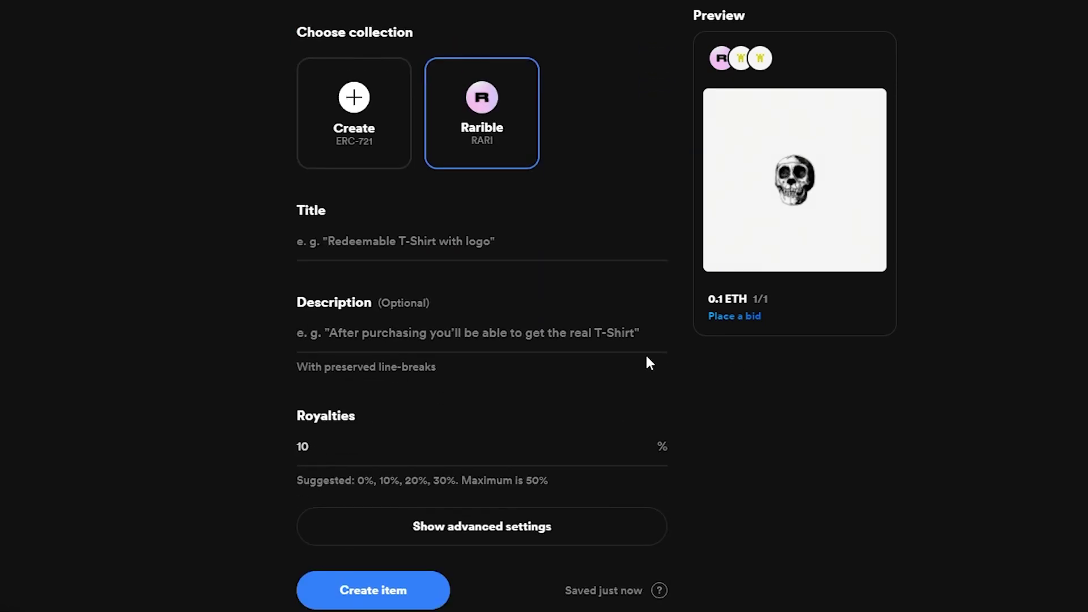
- Title the NFT 'Mosaic Skull'
{"action": "scroll", "coordinate": [649, 363], "scroll_direction": "down", "scroll_amount": 3}
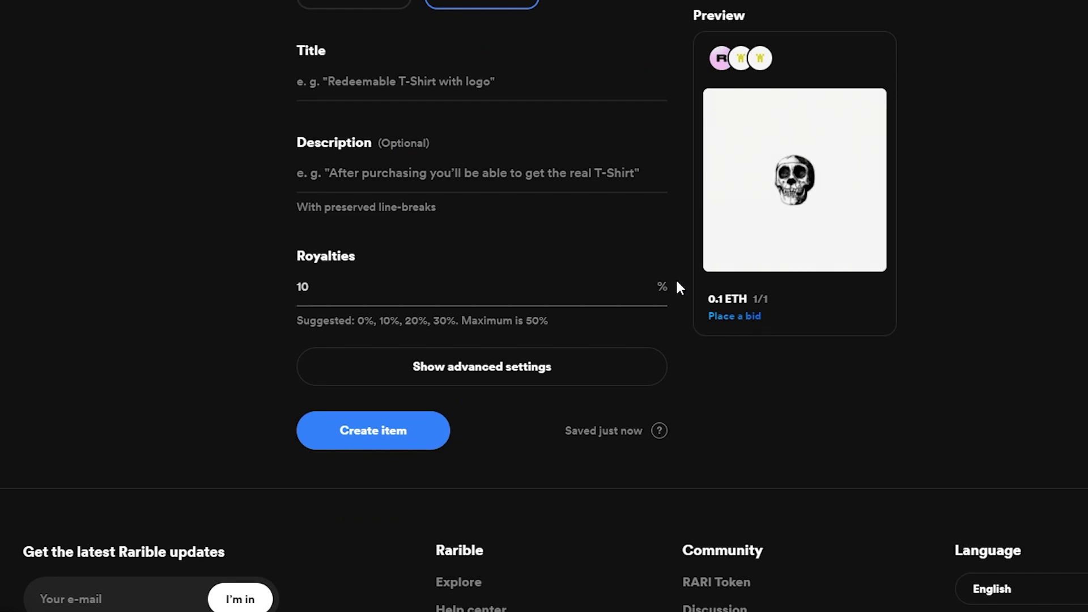
{"action": "scroll", "coordinate": [338, 335], "scroll_direction": "up", "scroll_amount": 2}
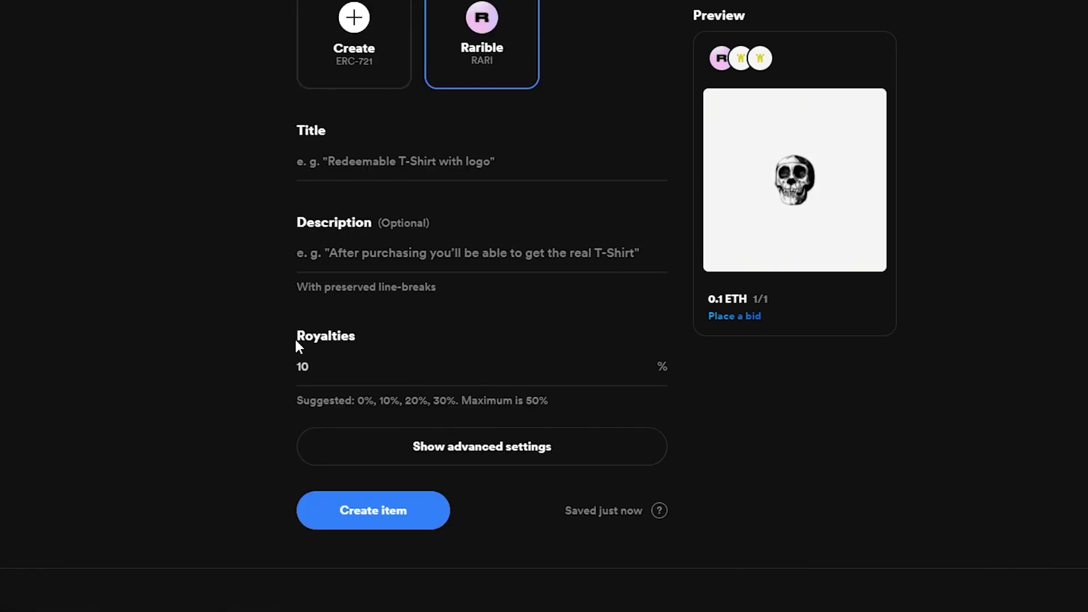
{"action": "scroll", "coordinate": [323, 340], "scroll_direction": "up", "scroll_amount": 3}
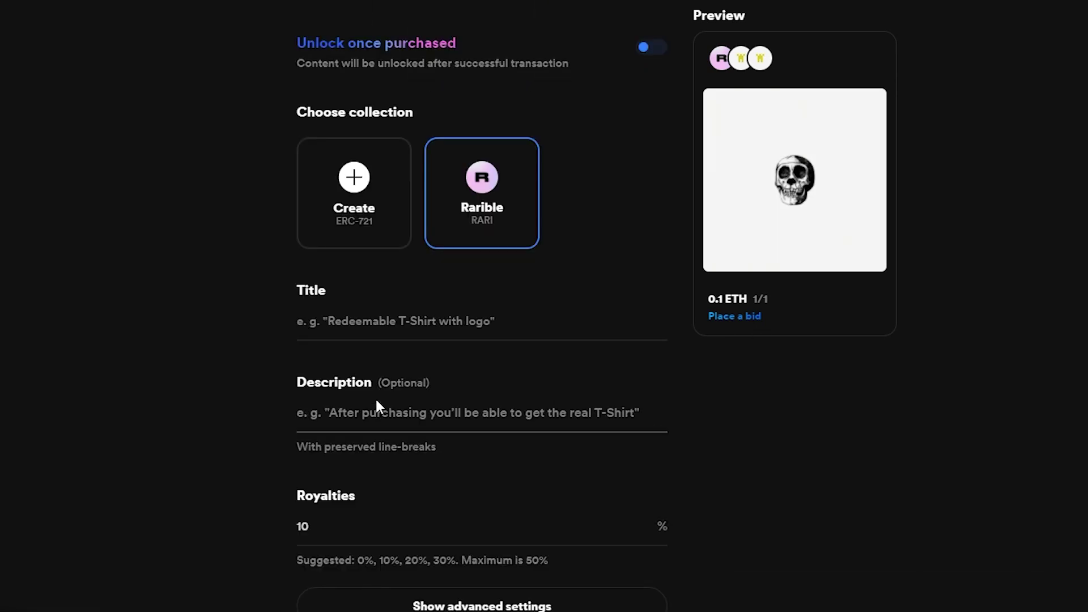
{"action": "scroll", "coordinate": [590, 425], "scroll_direction": "down", "scroll_amount": 3}
{"action": "left_click", "coordinate": [372, 430]}
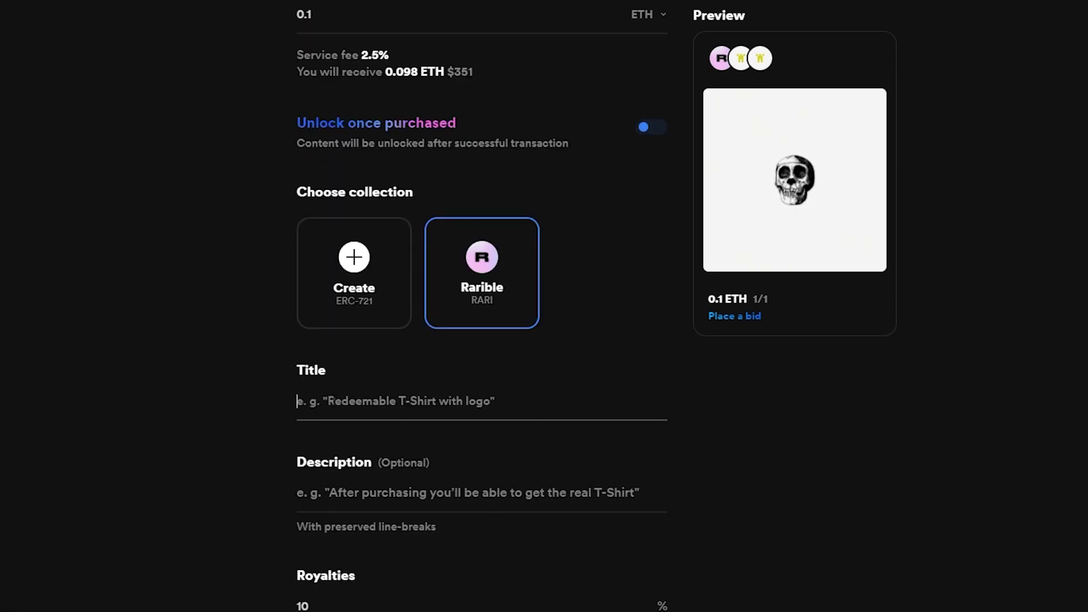
{"action": "scroll", "coordinate": [333, 408], "scroll_direction": "up", "scroll_amount": 2}
{"action": "scroll", "coordinate": [333, 408], "scroll_direction": "down", "scroll_amount": 2}
{"action": "scroll", "coordinate": [332, 408], "scroll_direction": "up", "scroll_amount": 2}
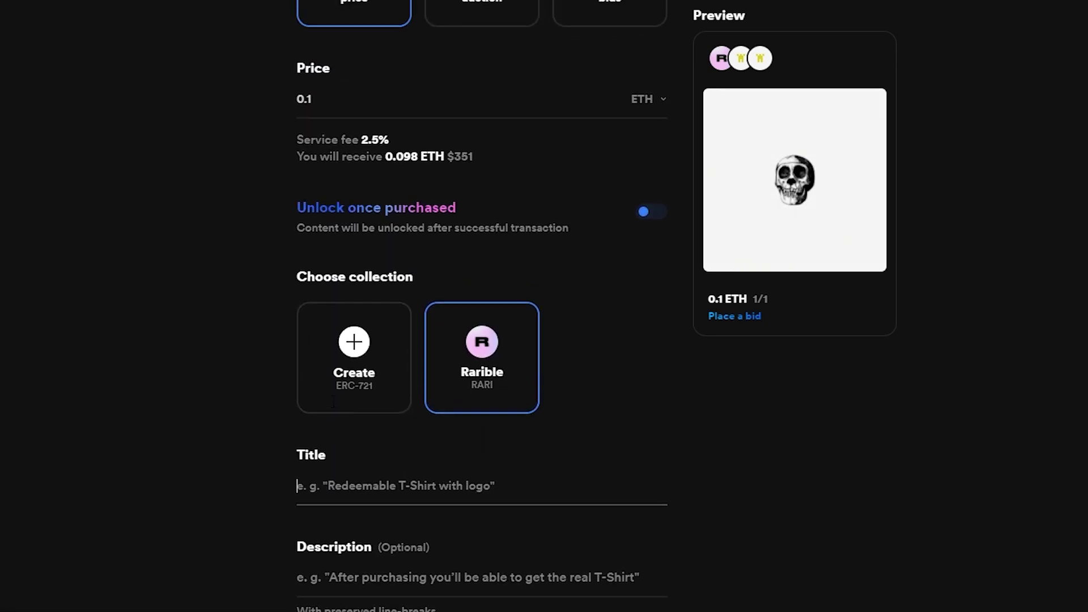
{"action": "scroll", "coordinate": [333, 409], "scroll_direction": "down", "scroll_amount": 5}
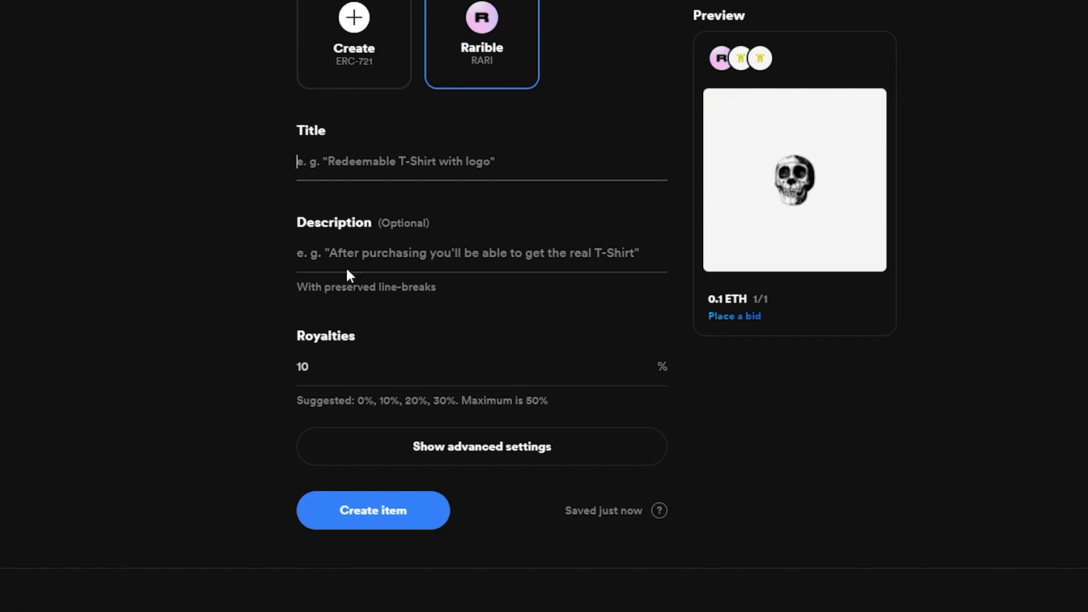
{"action": "scroll", "coordinate": [352, 289], "scroll_direction": "up", "scroll_amount": 3}
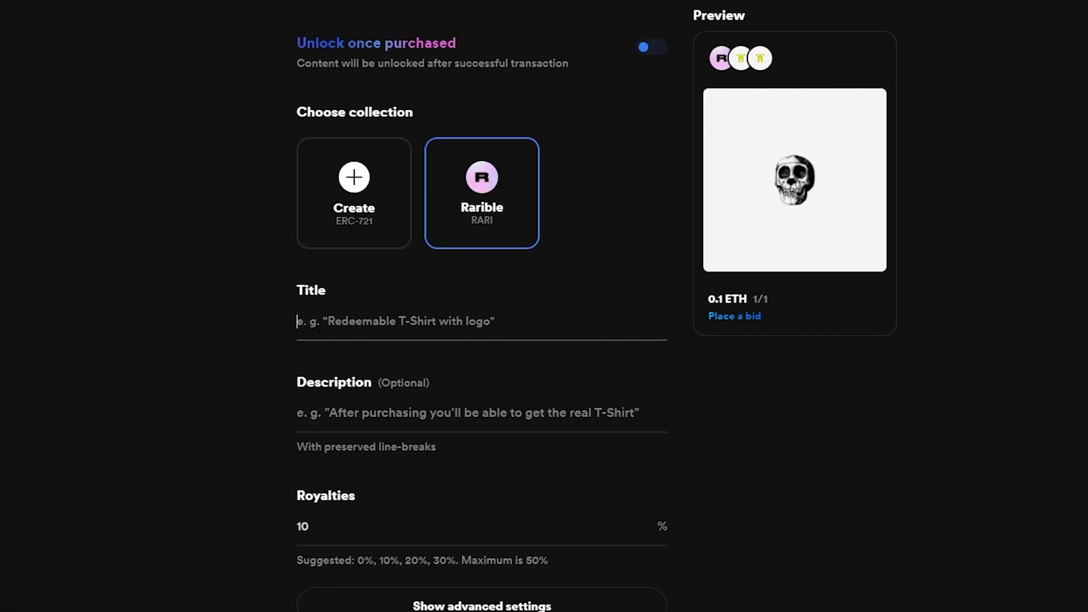
{"action": "left_click", "coordinate": [320, 329]}
{"action": "type", "text": "Mosaic Skull"}
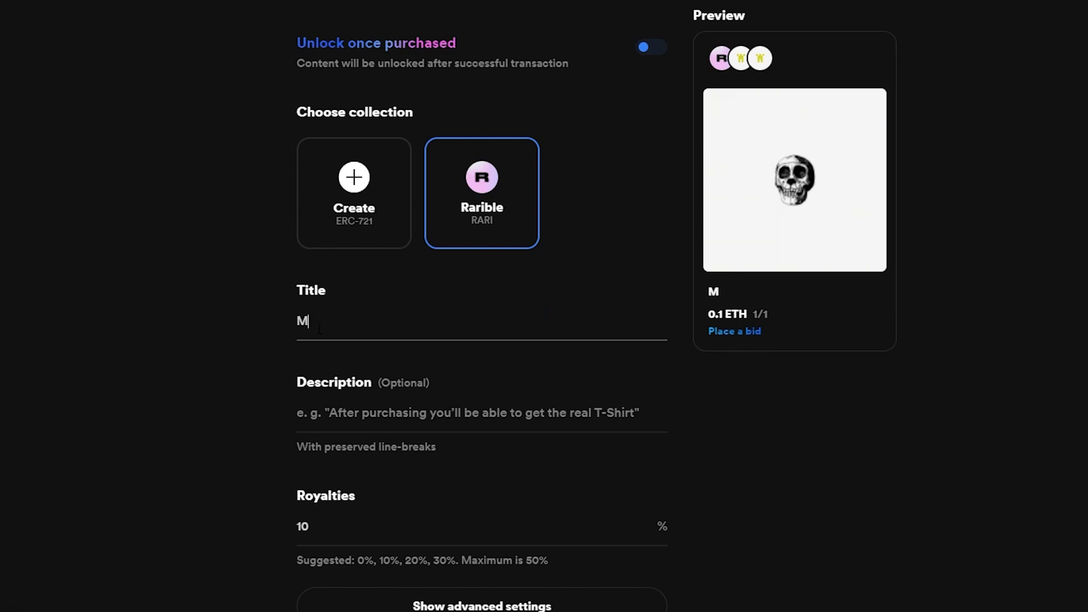
{"action": "left_click", "coordinate": [290, 321]}
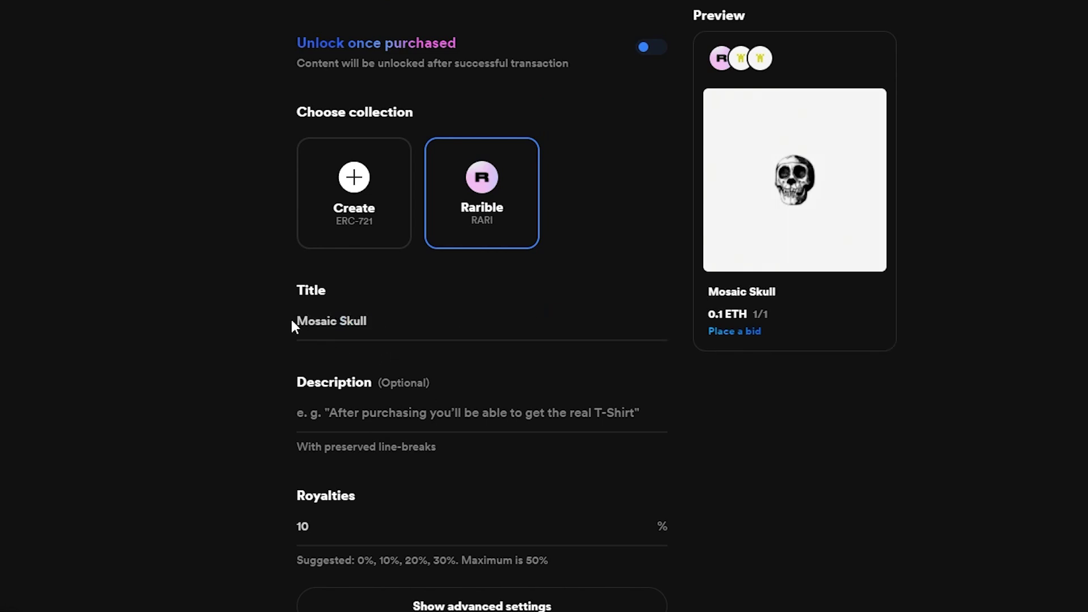
- Add the description "It's a Mosaic Skull" and scroll down to Create item
{"action": "key", "text": "Tab"}
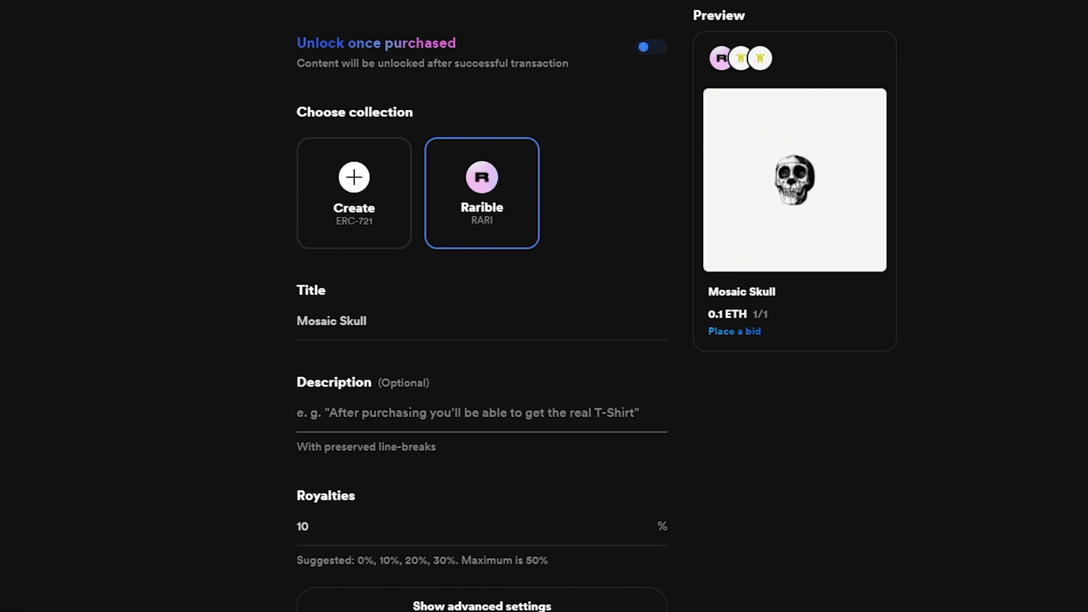
{"action": "left_click", "coordinate": [379, 420]}
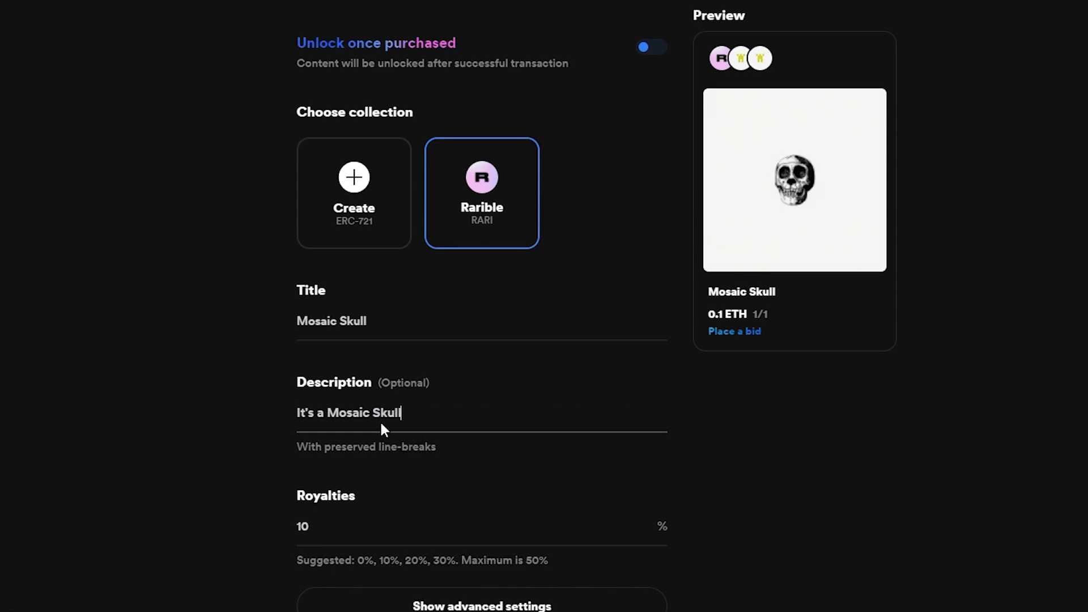
{"action": "scroll", "coordinate": [314, 300], "scroll_direction": "down", "scroll_amount": 3}
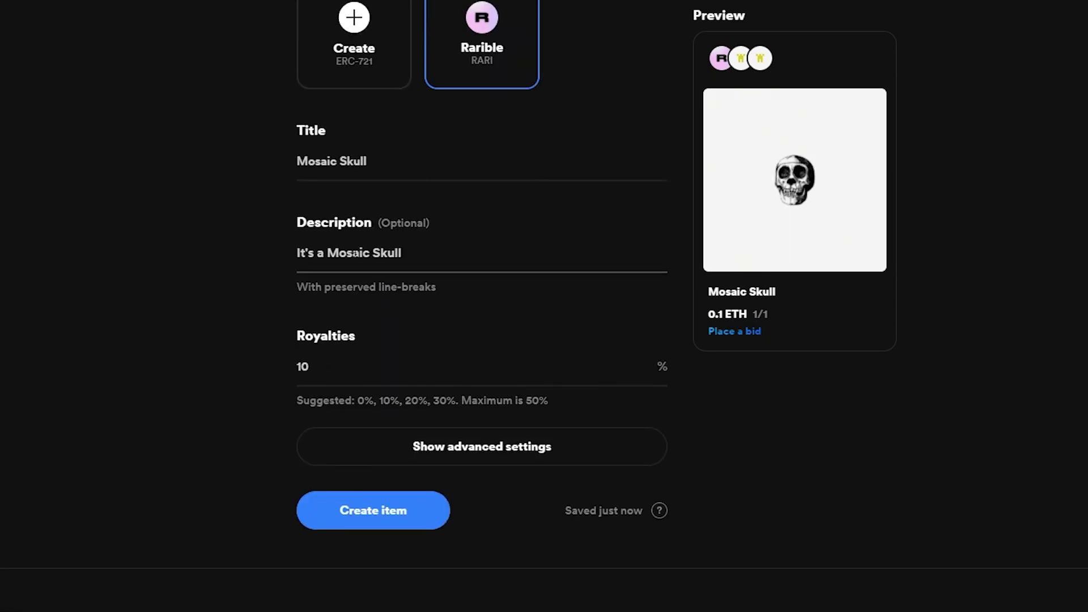
{"action": "scroll", "coordinate": [349, 351], "scroll_direction": "up", "scroll_amount": 3}
{"action": "scroll", "coordinate": [343, 439], "scroll_direction": "down", "scroll_amount": 2}
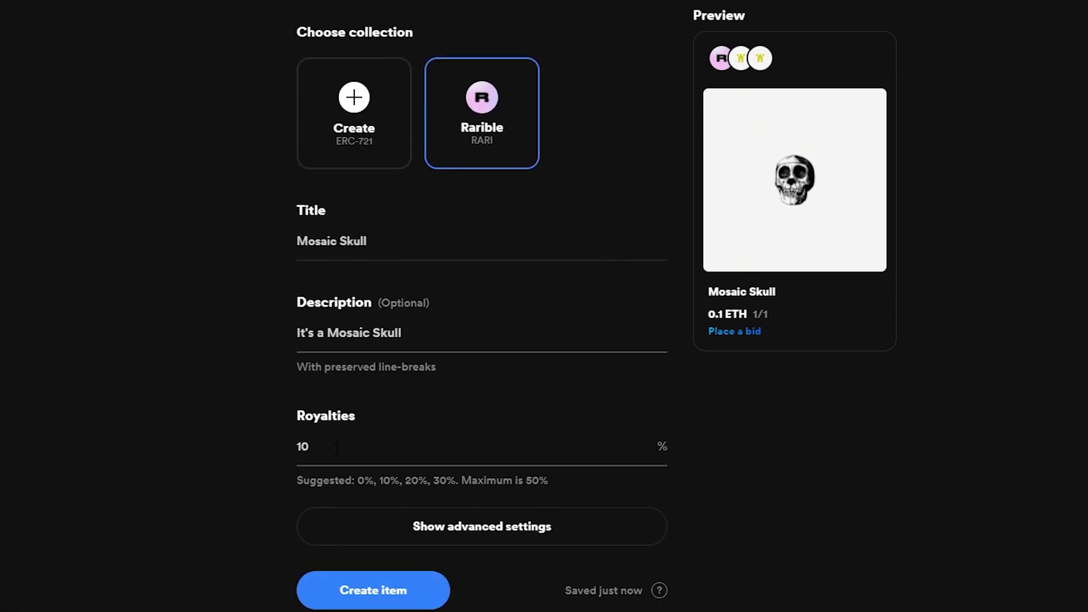
{"action": "scroll", "coordinate": [338, 442], "scroll_direction": "down", "scroll_amount": 5}
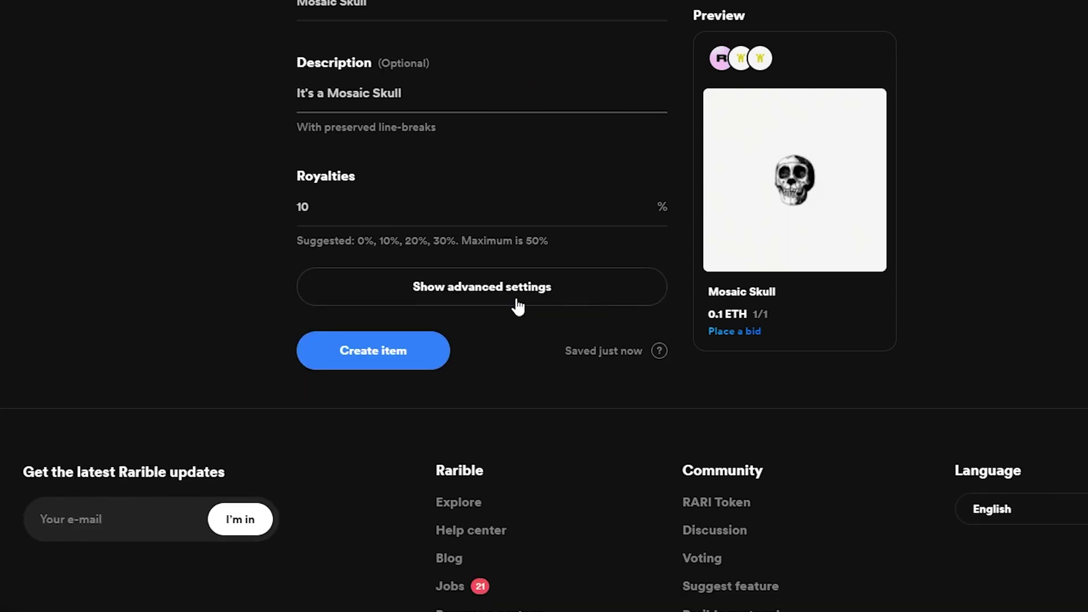
{"action": "scroll", "coordinate": [517, 304], "scroll_direction": "up", "scroll_amount": 18}
{"action": "scroll", "coordinate": [515, 243], "scroll_direction": "up", "scroll_amount": 1}
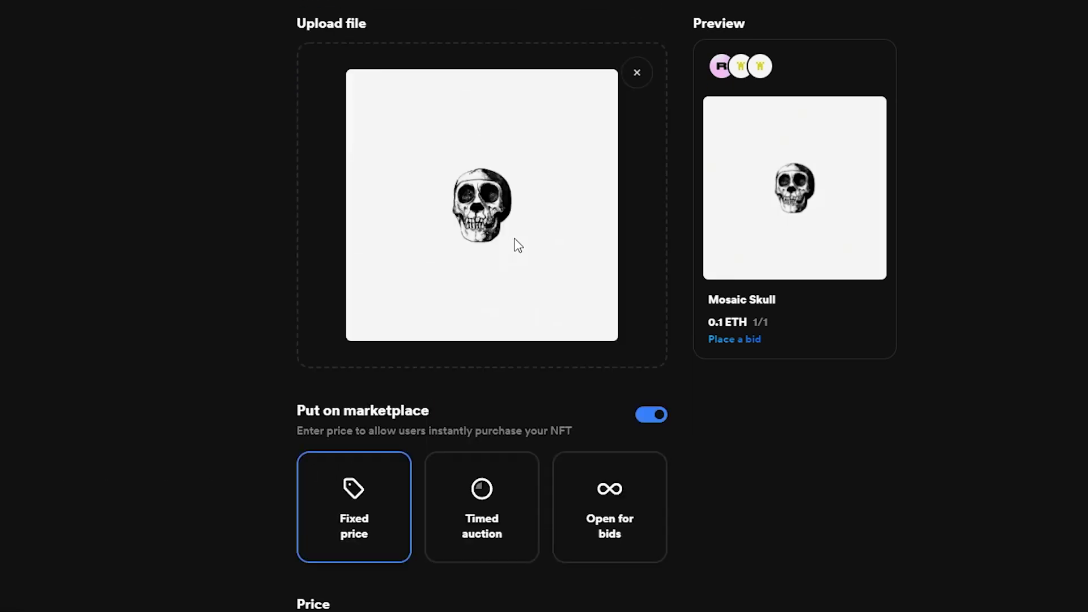
{"action": "scroll", "coordinate": [486, 316], "scroll_direction": "down", "scroll_amount": 15}
{"action": "scroll", "coordinate": [499, 331], "scroll_direction": "up", "scroll_amount": 2}
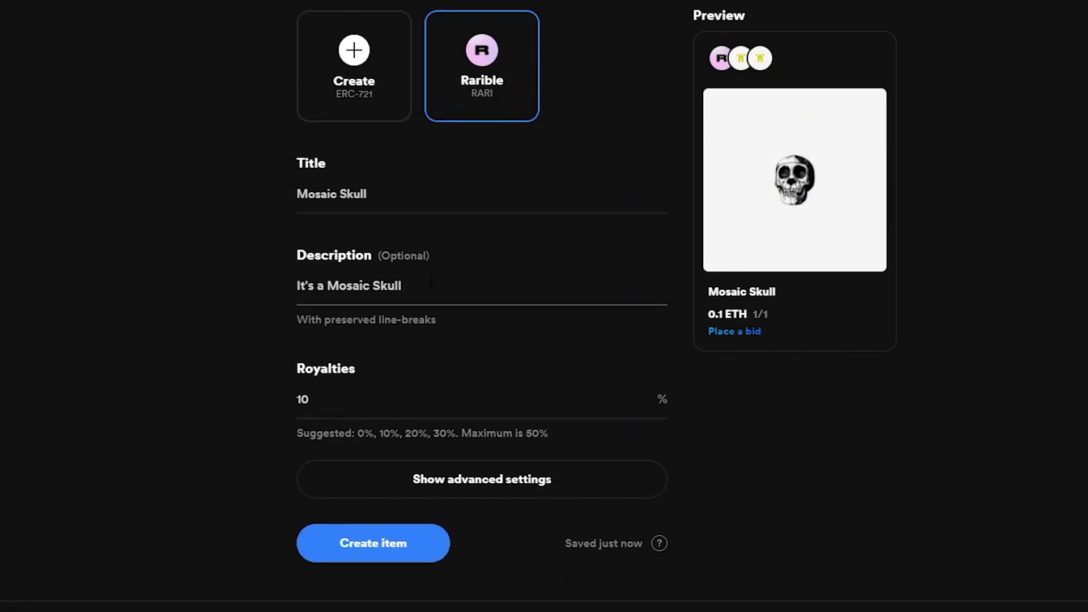
{"action": "scroll", "coordinate": [430, 340], "scroll_direction": "down", "scroll_amount": 7}
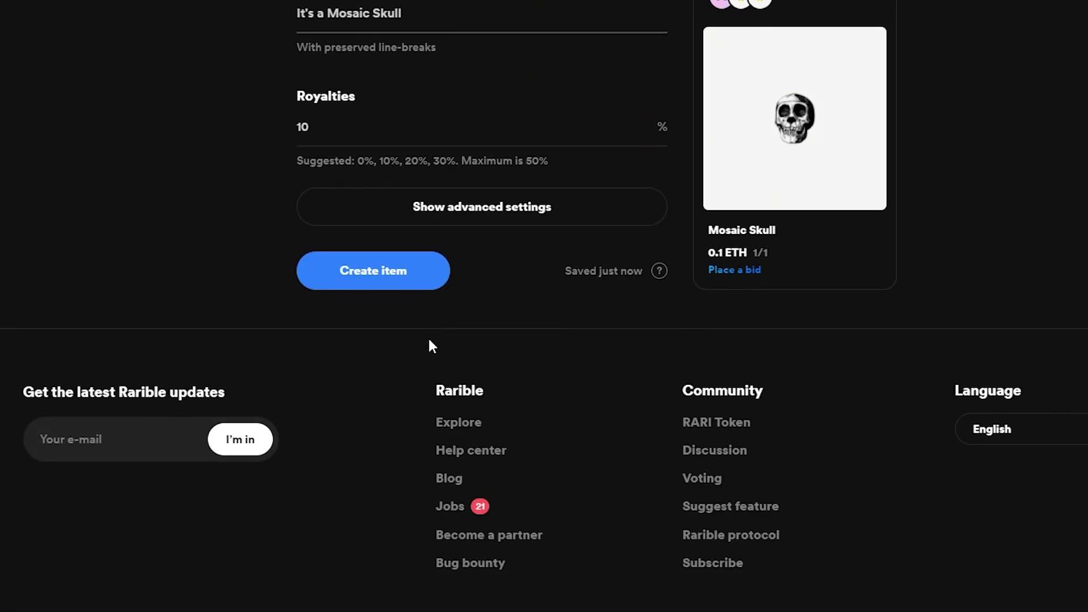
- Submit the Mosaic Skull item to start minting the NFT
{"action": "left_click", "coordinate": [380, 278]}
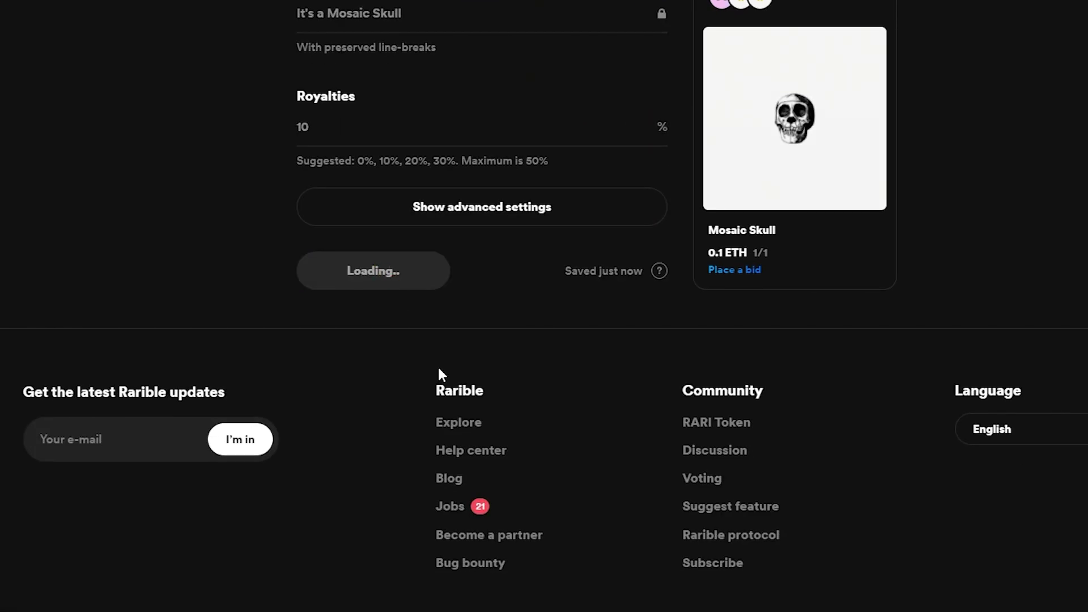
{"action": "scroll", "coordinate": [437, 371], "scroll_direction": "up", "scroll_amount": 3}
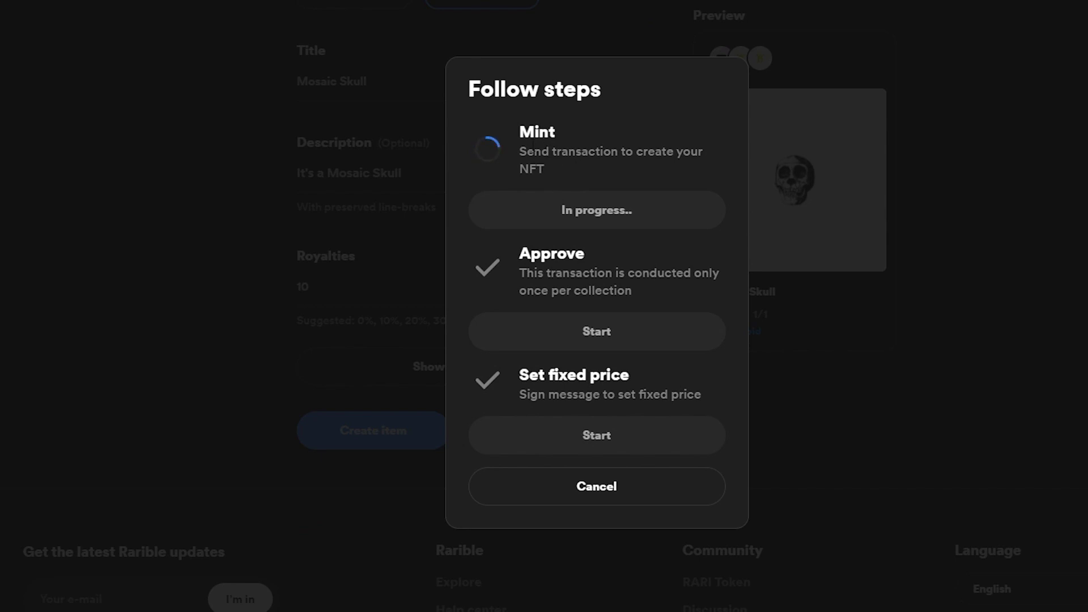